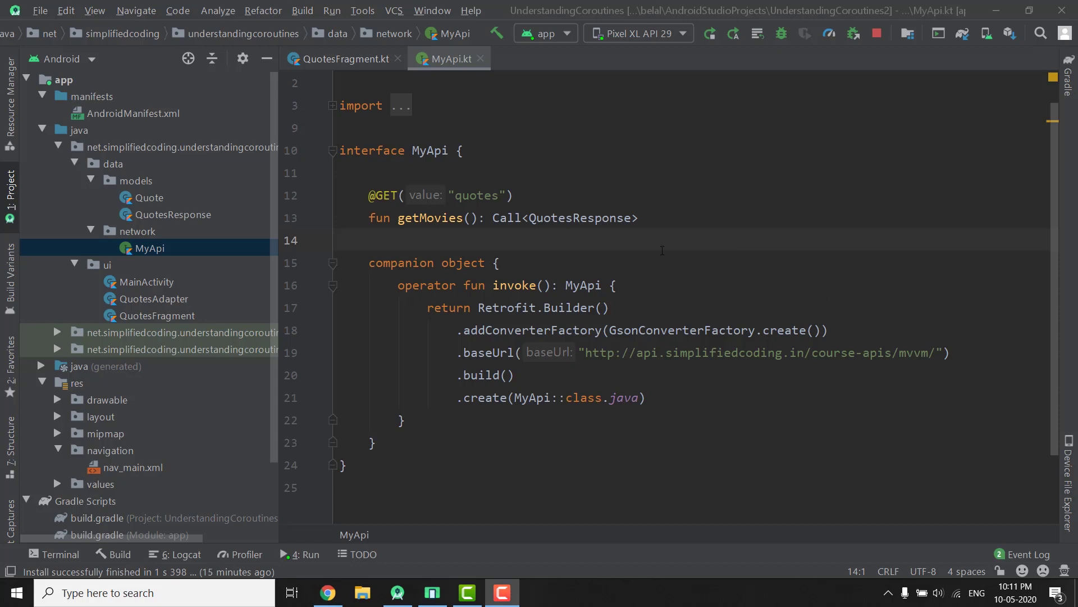
Show the running quotes app, then highlight the base API URL, quotes endpoint and getMovies
left_click(433, 592)
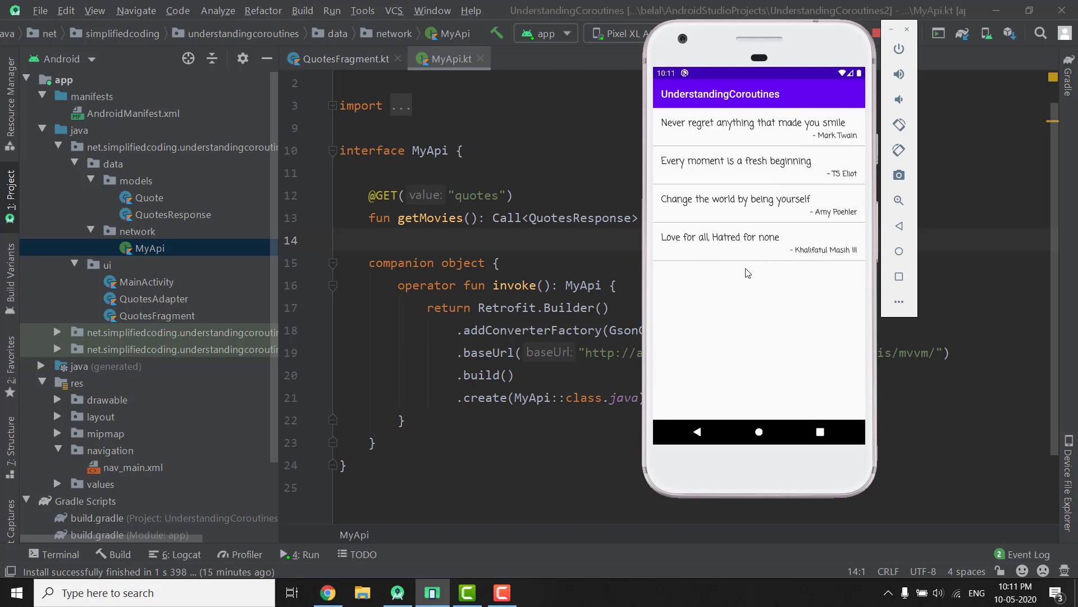
key("alt+Tab")
left_click_drag(585, 352, 937, 353)
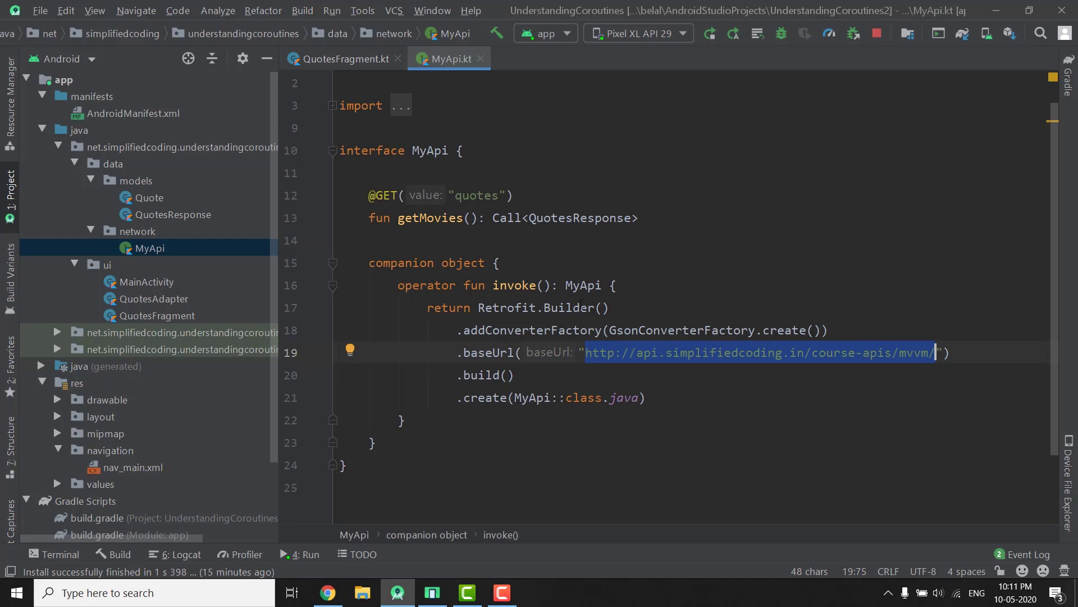
double_click(477, 195)
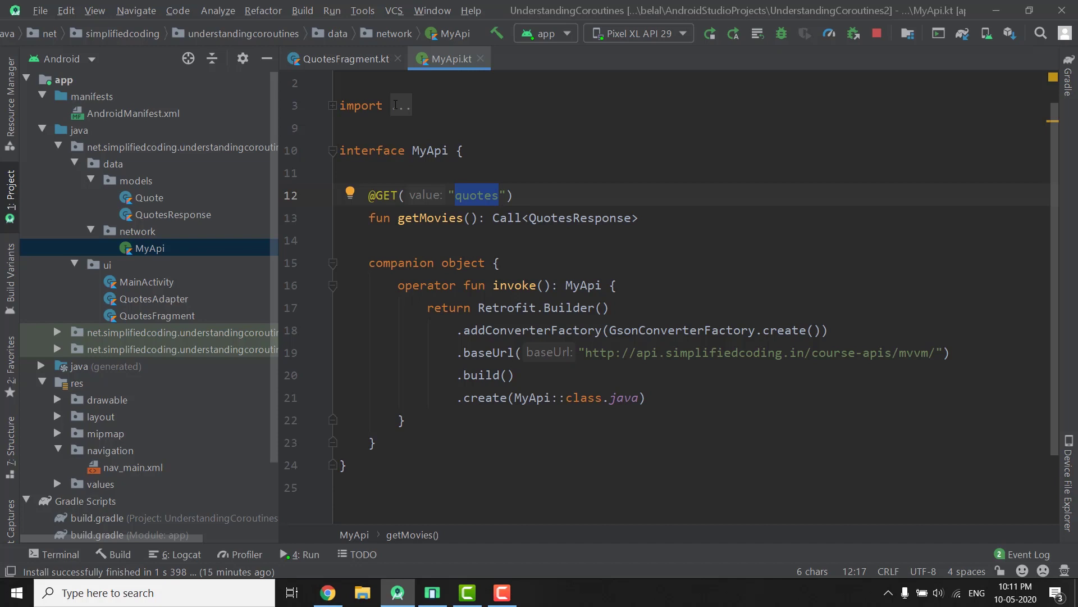
left_click(414, 217)
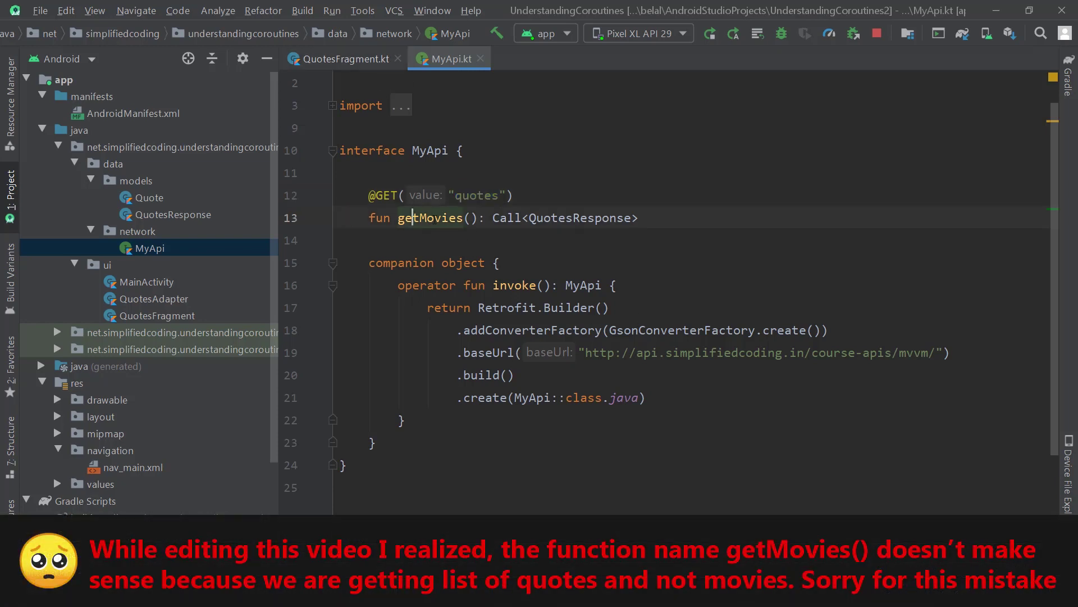
Trace QuotesFragment's enqueue call to MyApi's Call<QuotesResponse> return type and back
left_click(346, 58)
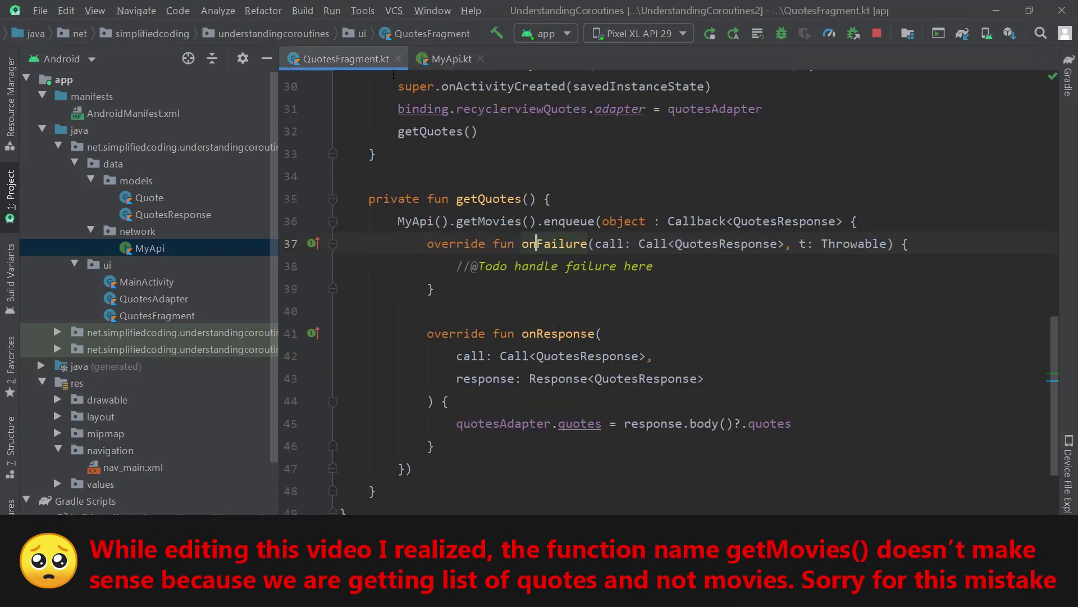
left_click(601, 333)
scroll(634, 289, "up", 2)
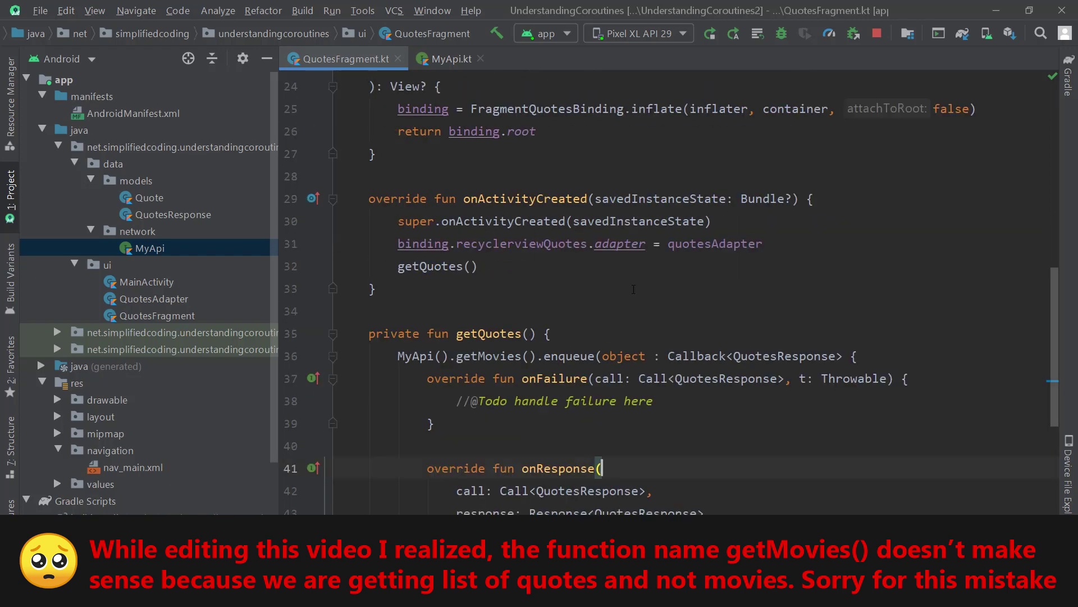
scroll(664, 306, "down", 2)
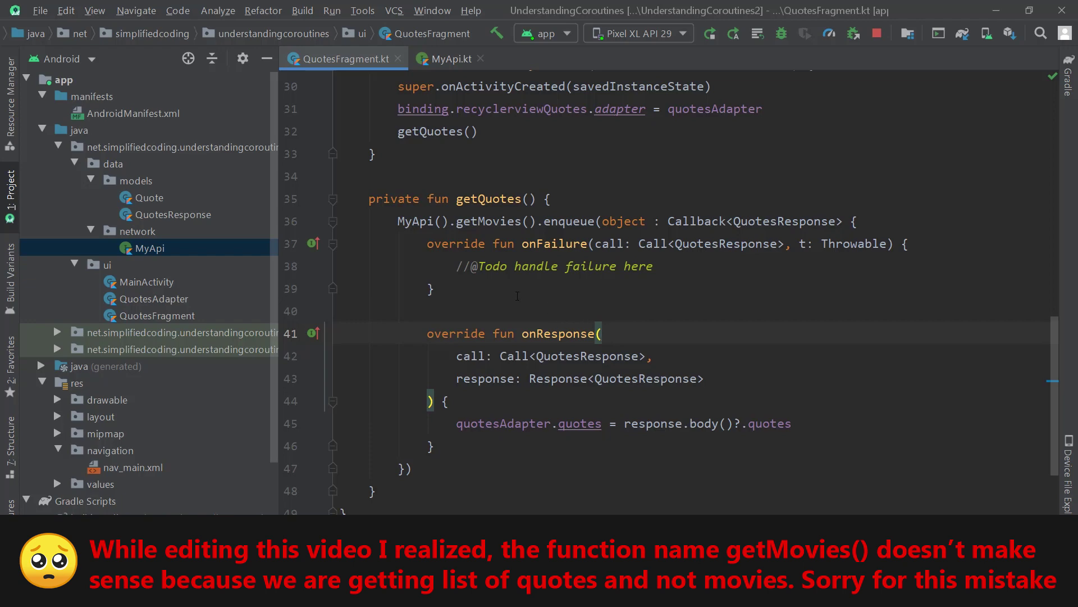
left_click(517, 293)
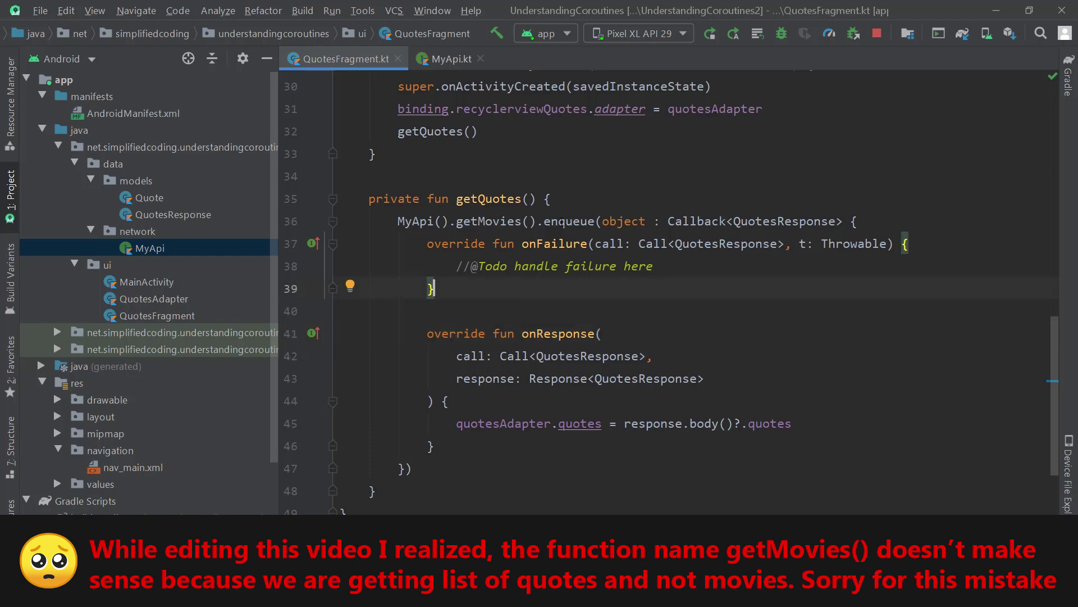
double_click(570, 221)
key("ctrl+b")
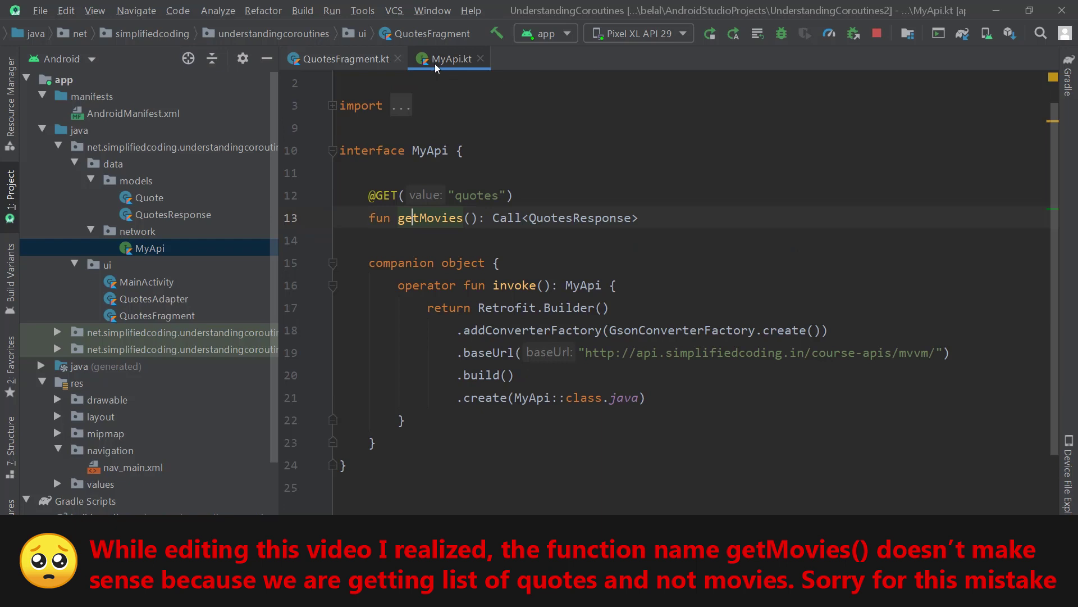
left_click_drag(492, 218, 639, 217)
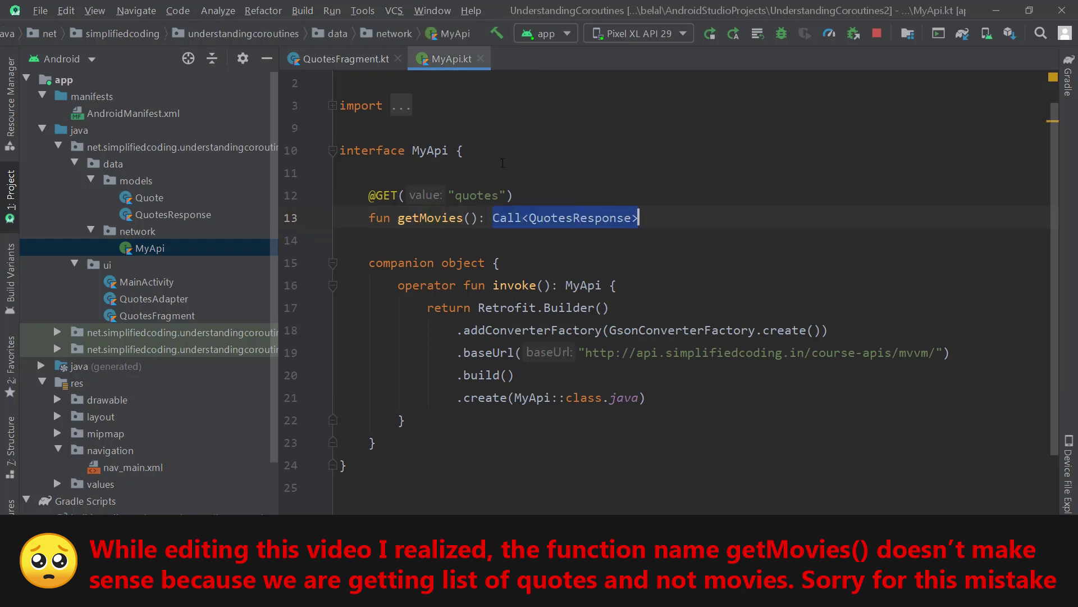
key("ctrl+alt+Left")
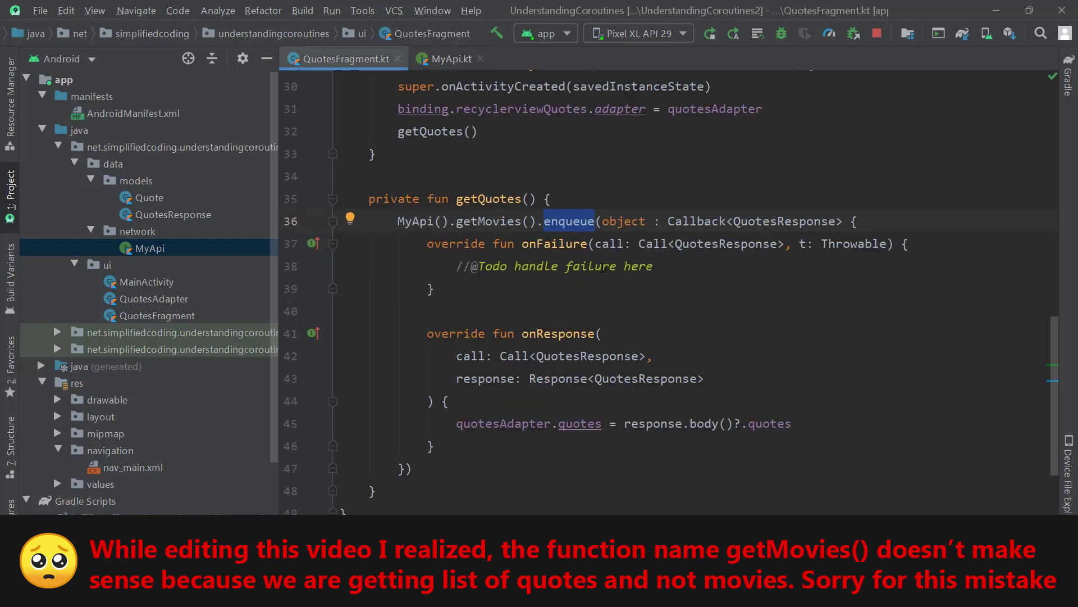
Highlight the onResponse and onFailure callback blocks in turn
left_click(652, 244)
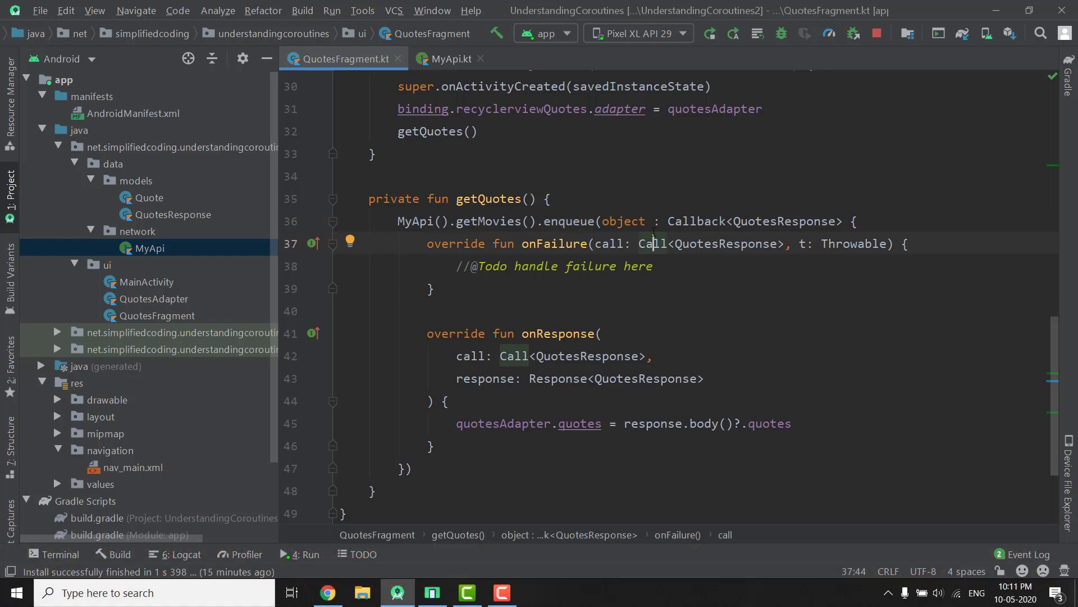
left_click(431, 446)
left_click_drag(432, 455, 432, 303)
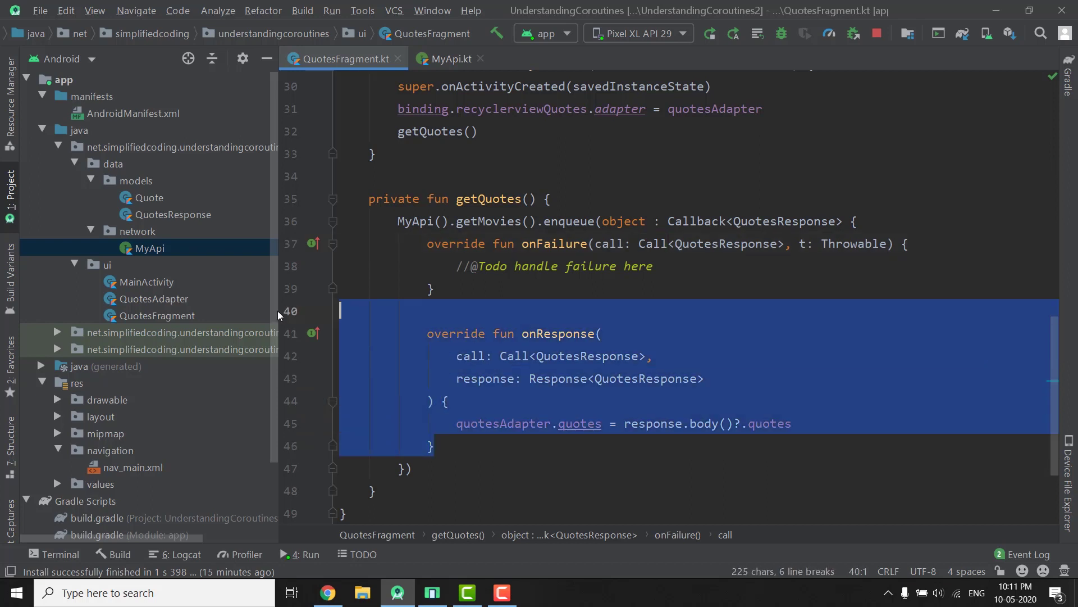
left_click(609, 355)
left_click_drag(436, 446, 340, 333)
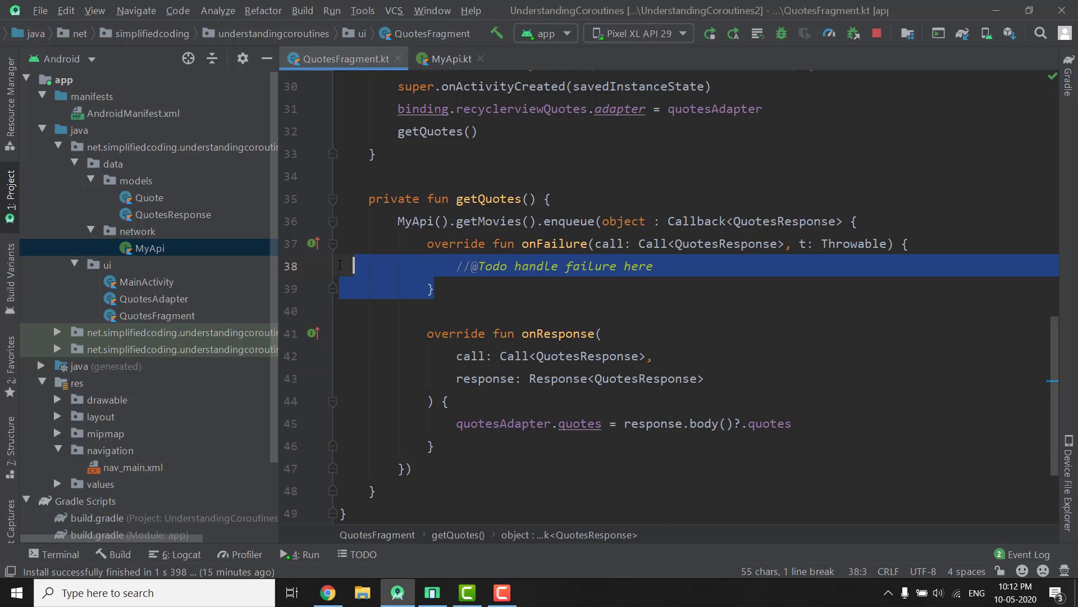
left_click_drag(435, 289, 339, 244)
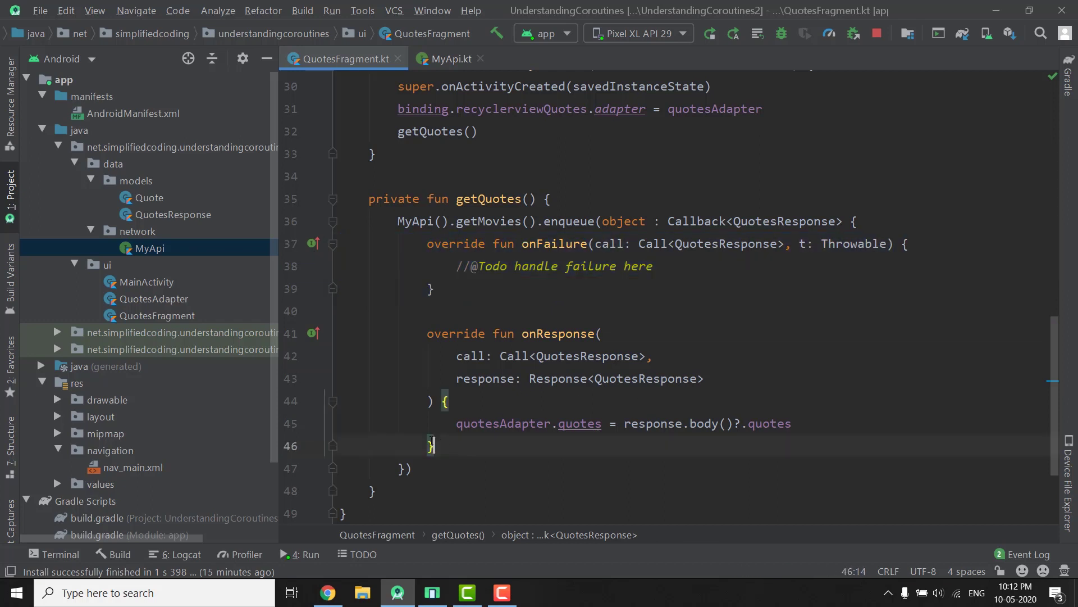
left_click_drag(435, 446, 339, 333)
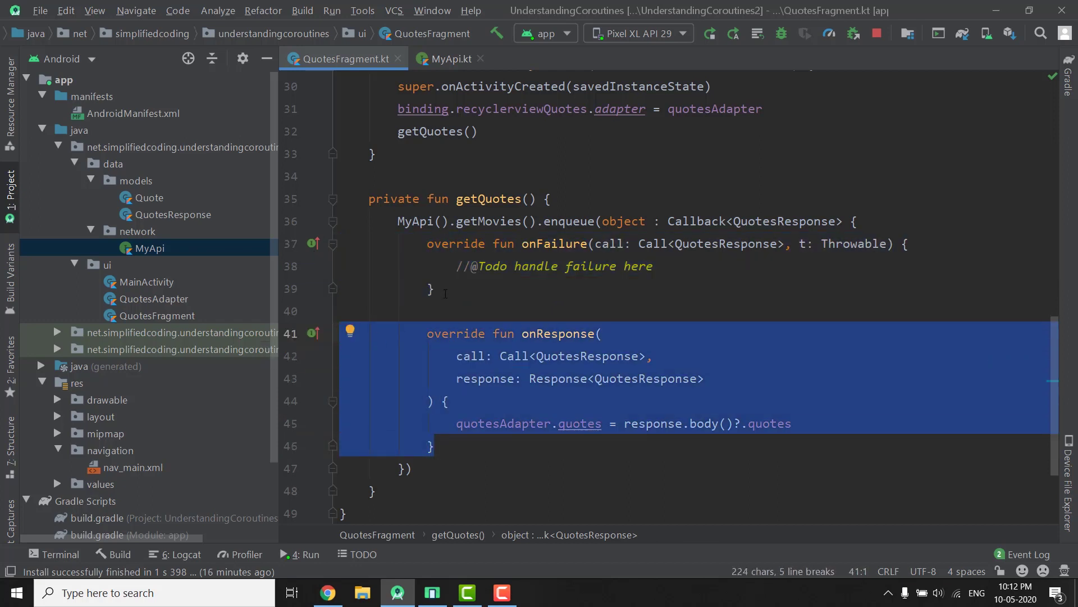
left_click_drag(434, 290, 340, 244)
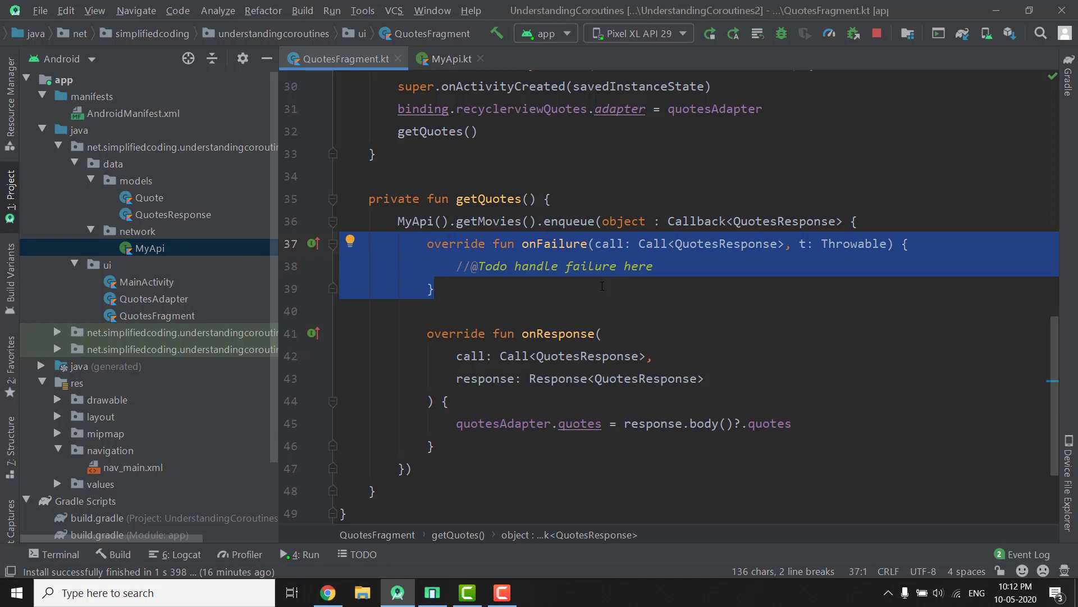
left_click(603, 333)
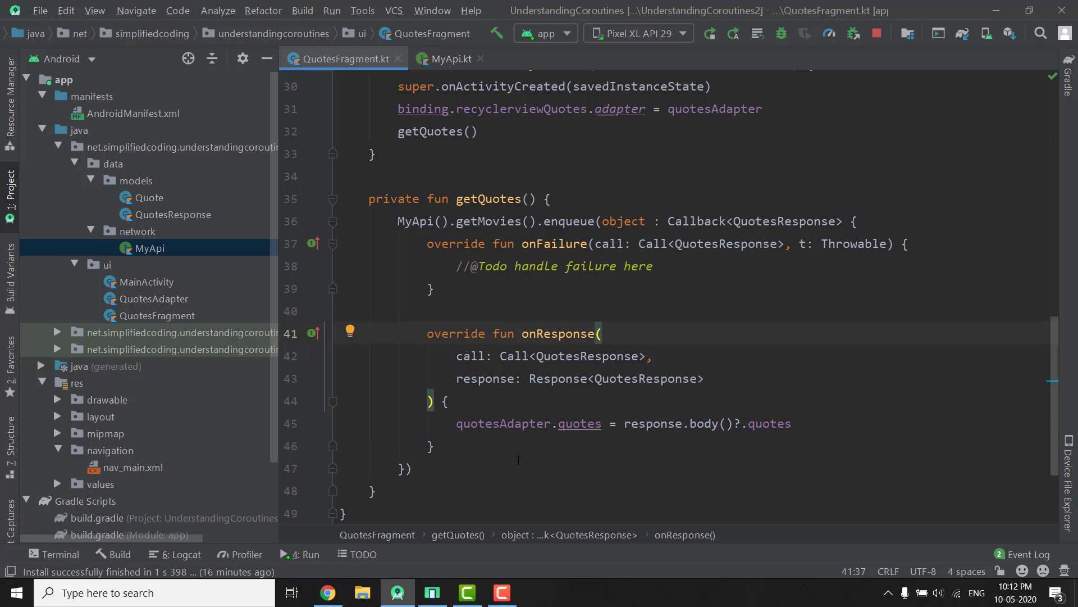
In MyApi, prefix getMovies with suspend and select its Call type to replace with Response
left_click(451, 58)
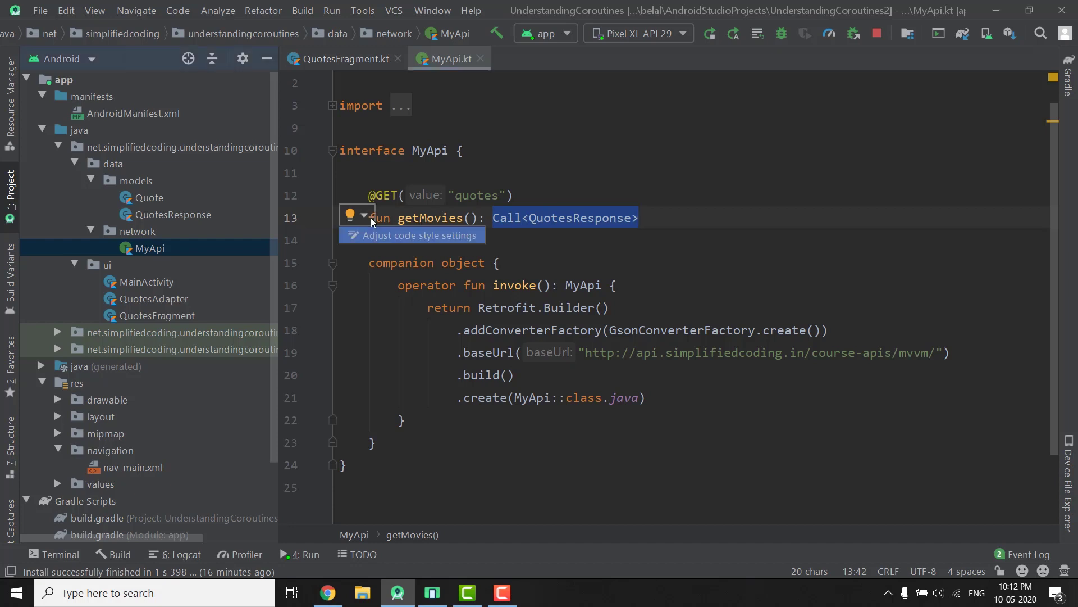
left_click(371, 218)
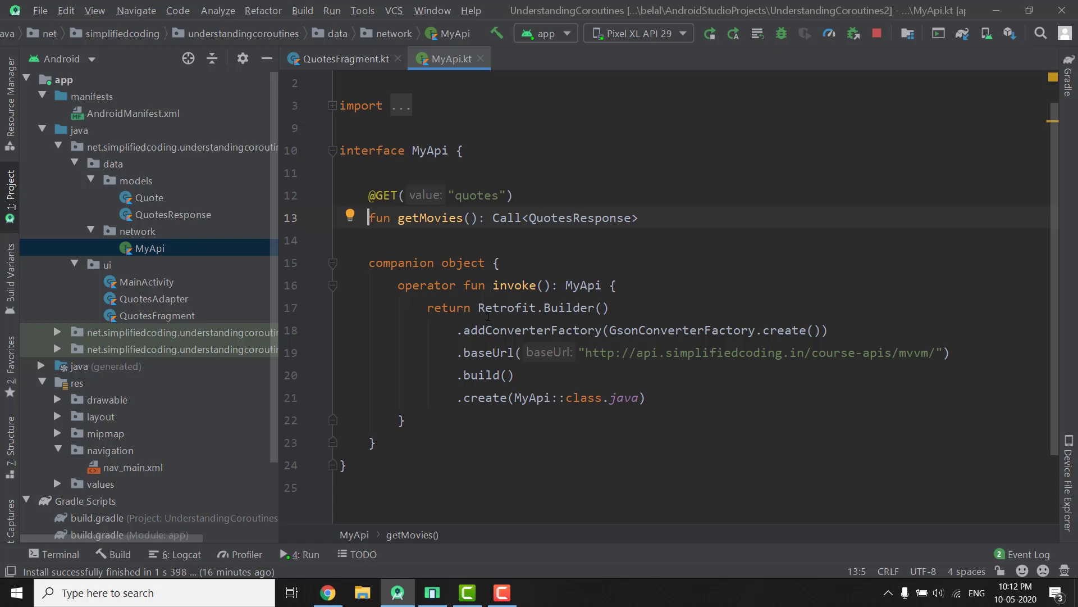
type("suspend")
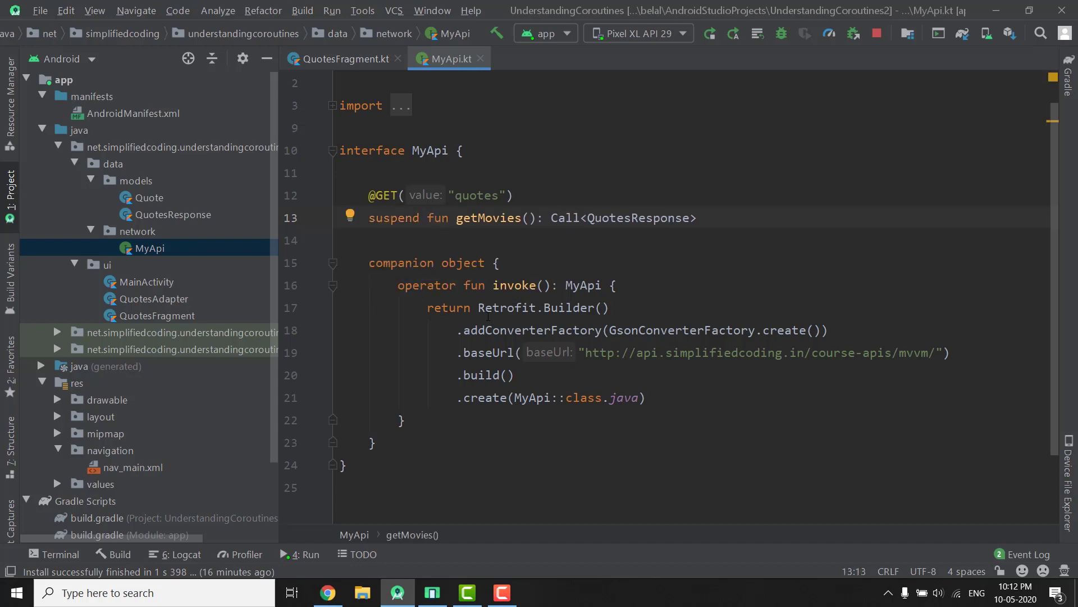
double_click(489, 218)
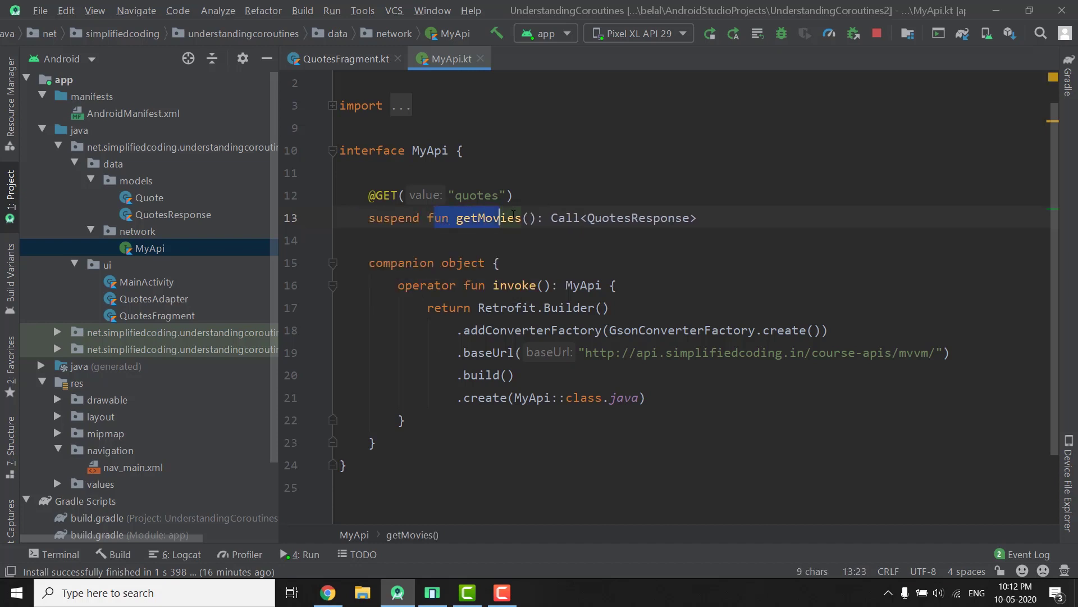
left_click(551, 241)
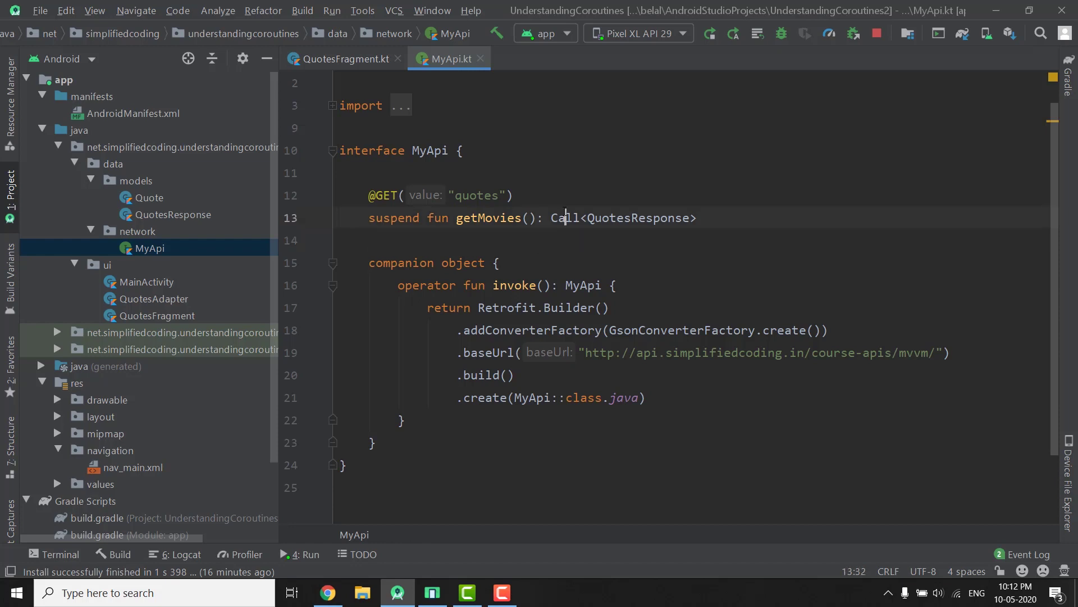
double_click(563, 217)
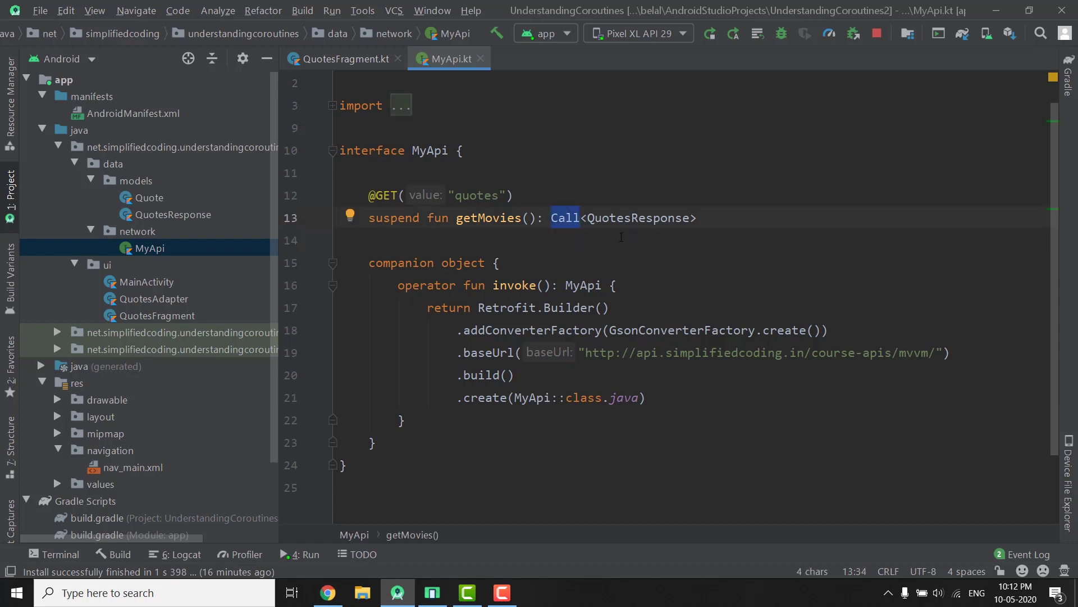
type("Respo")
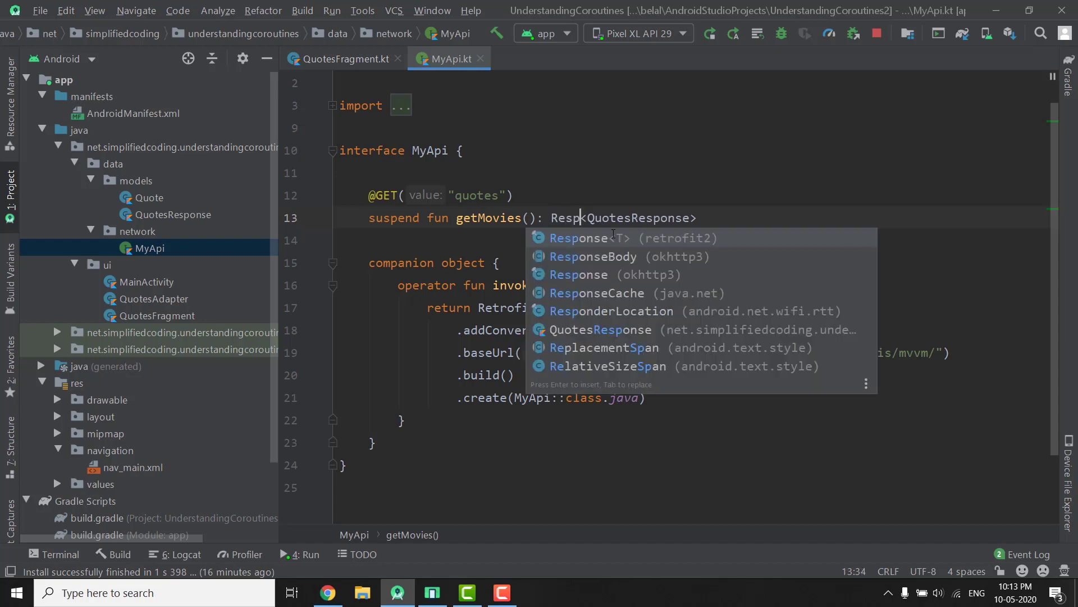
type("nse")
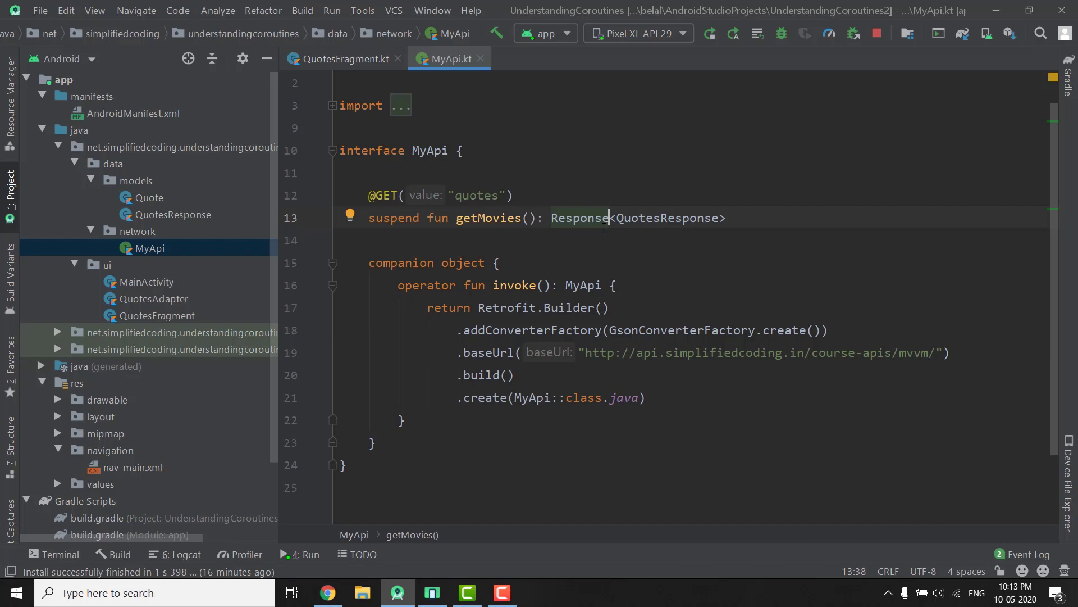
scroll(191, 374, "down", 3)
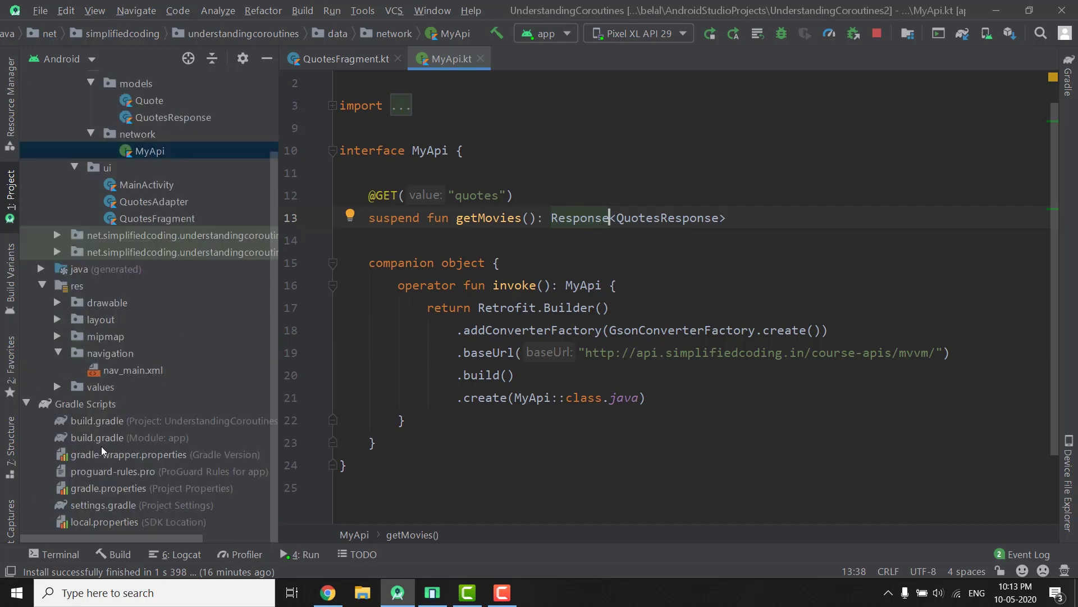
Confirm the app build.gradle uses Retrofit 2.6.2, then go back to MyApi
double_click(113, 437)
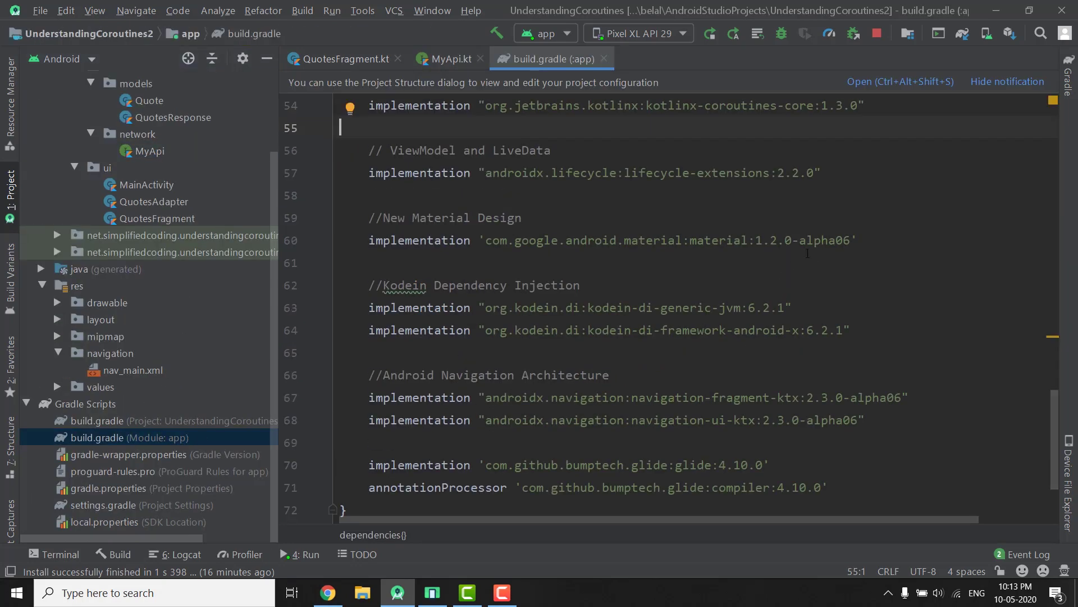
scroll(806, 252, "up", 3)
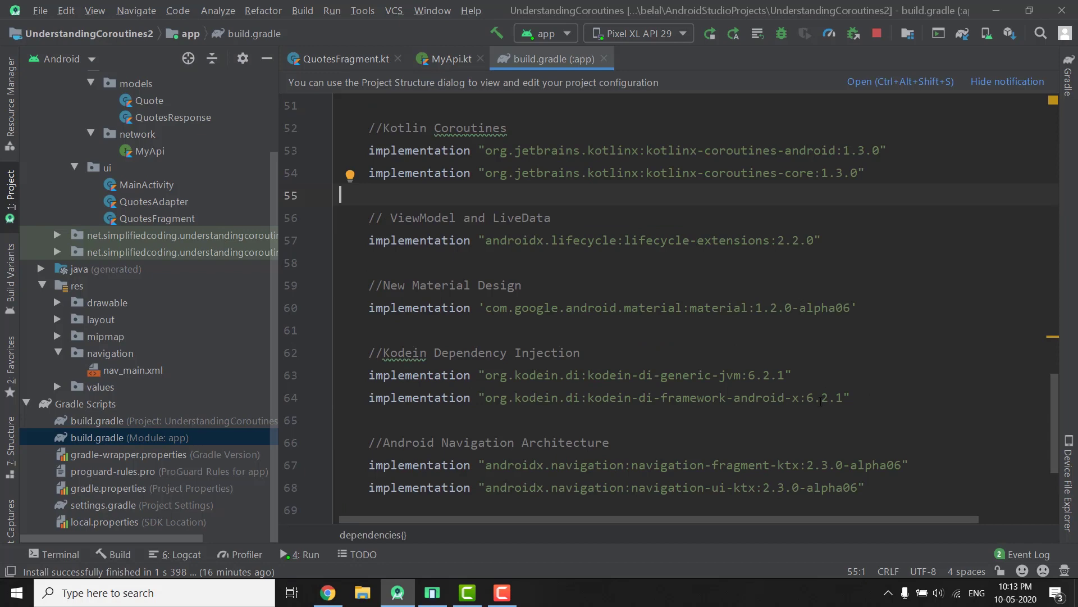
scroll(807, 252, "up", 3)
scroll(719, 238, "up", 3)
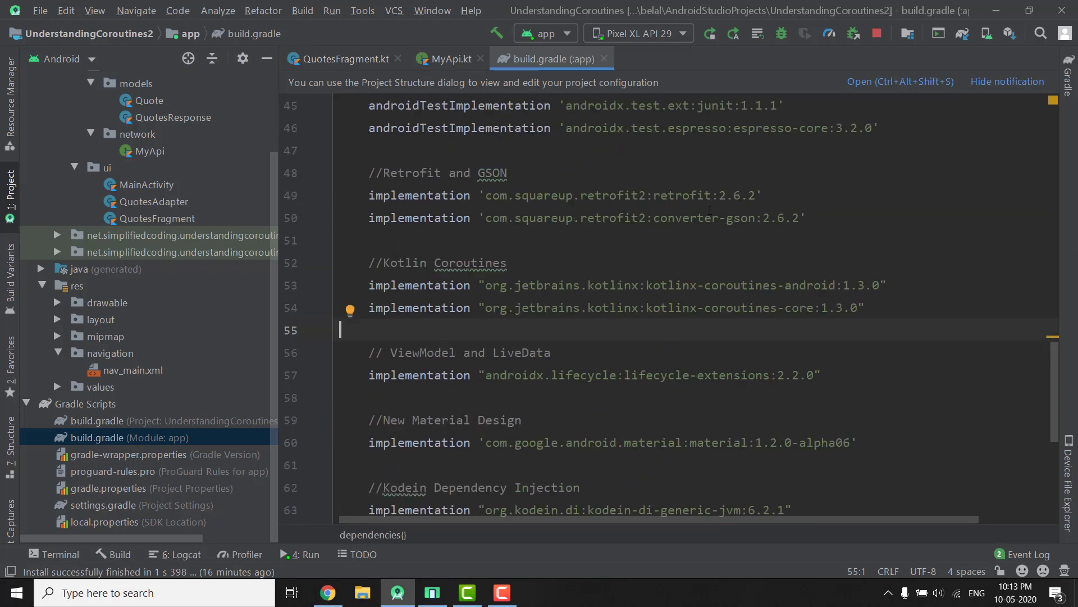
left_click_drag(719, 194, 725, 195)
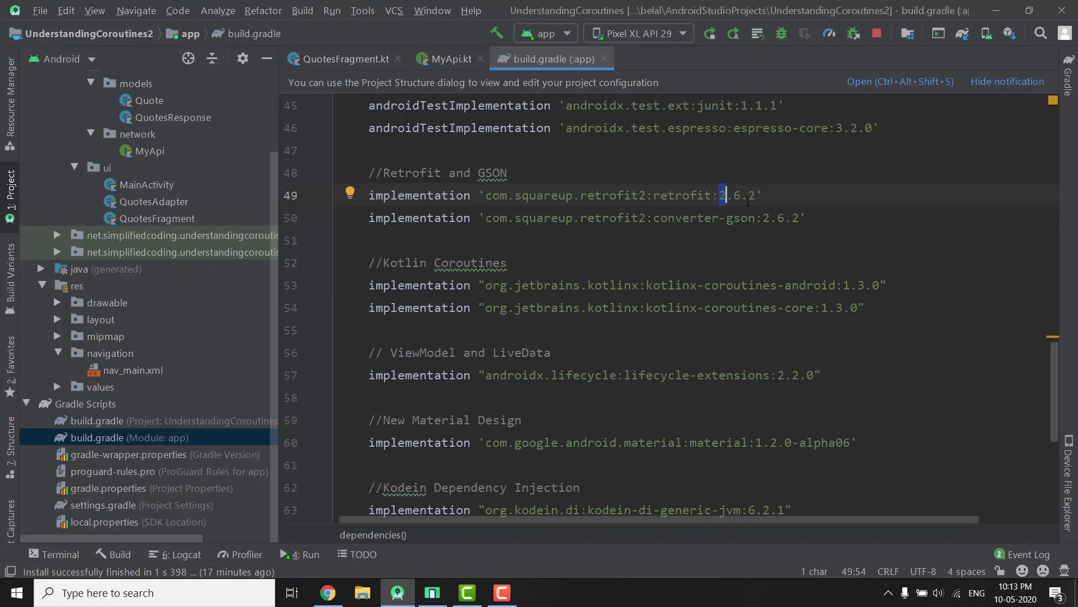
left_click(452, 58)
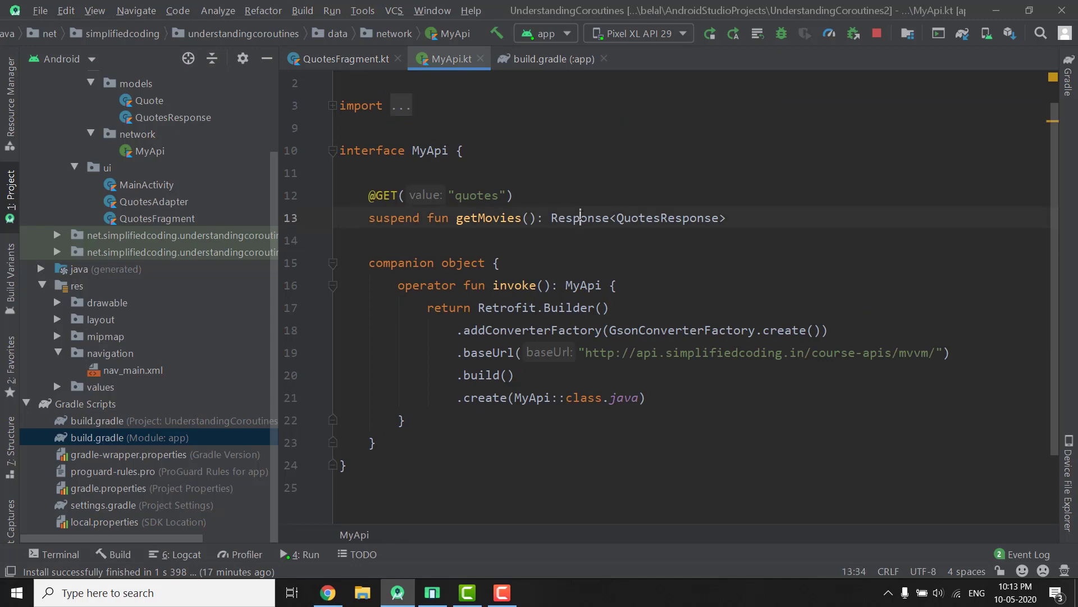
Comment out the old enqueue-based getQuotes function in QuotesFragment with Ctrl+/
double_click(580, 217)
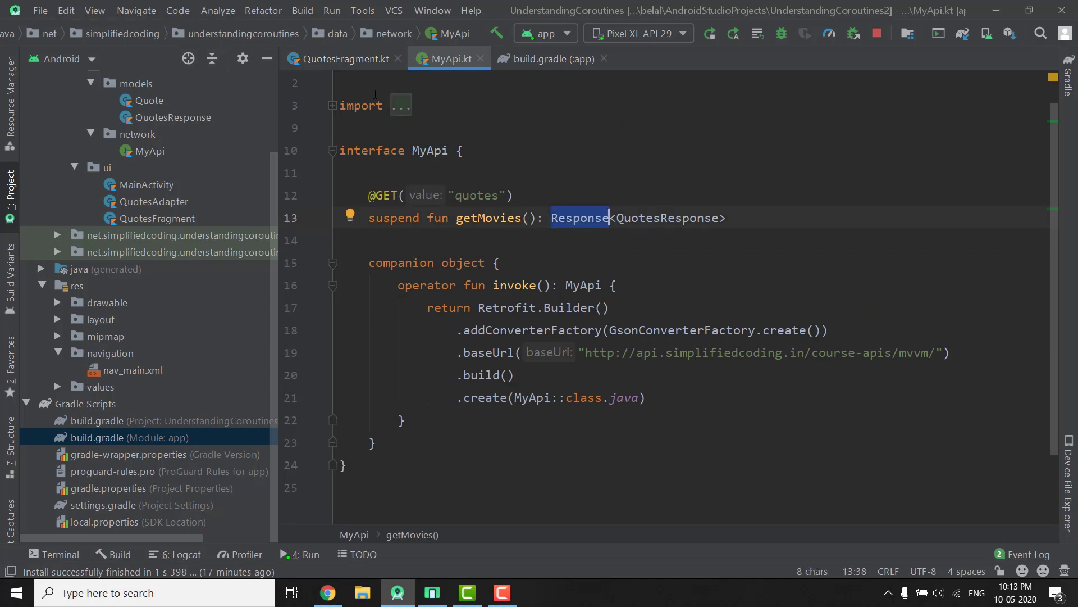
left_click(332, 64)
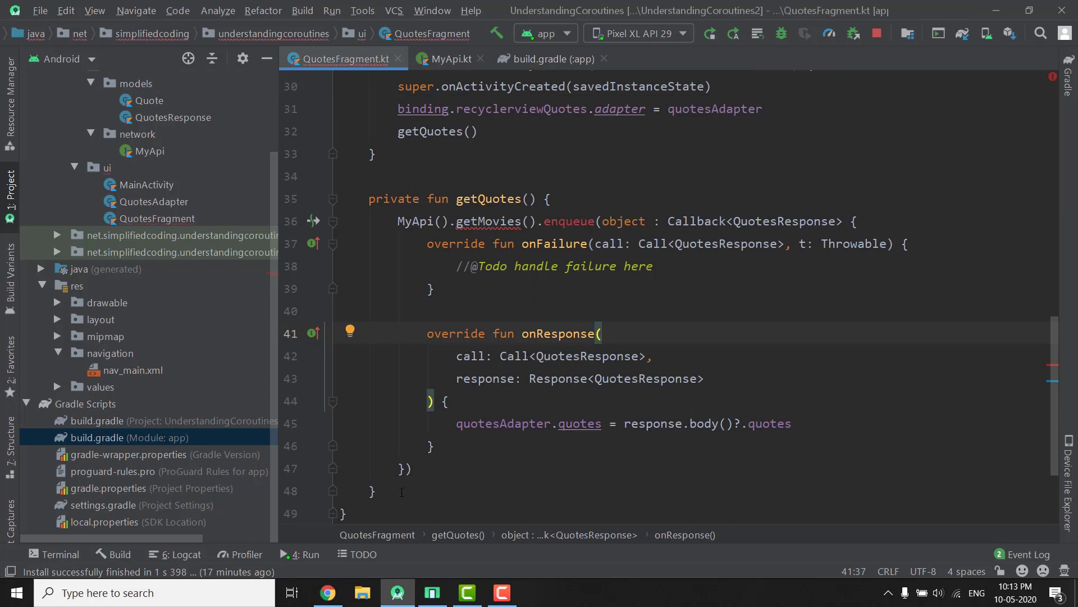
left_click(376, 492)
key("shift+Up")
key("shift+Up")
key("shift+Up")
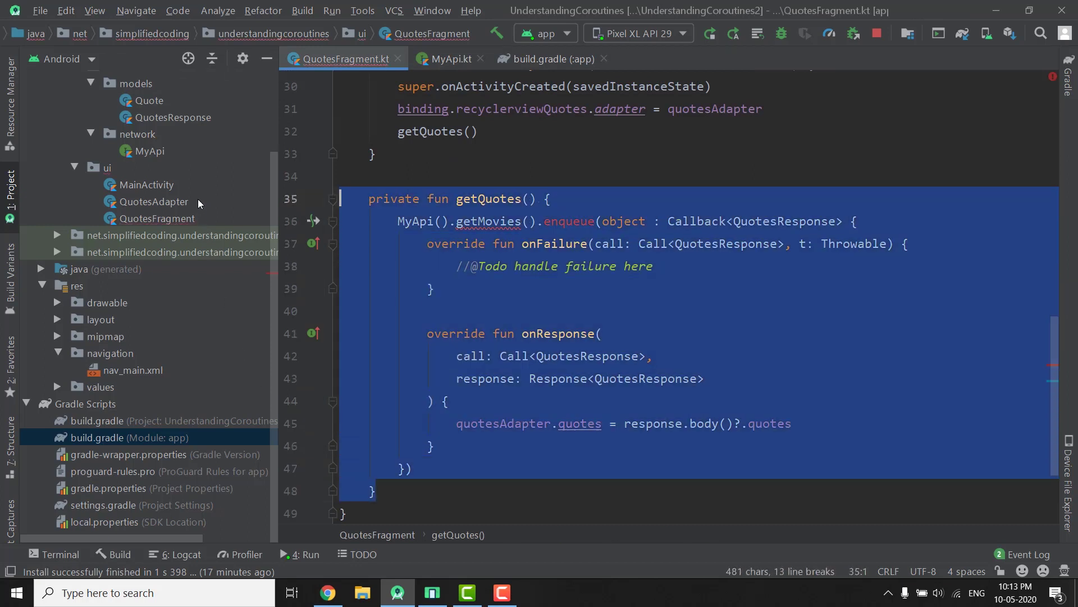
key("ctrl+slash")
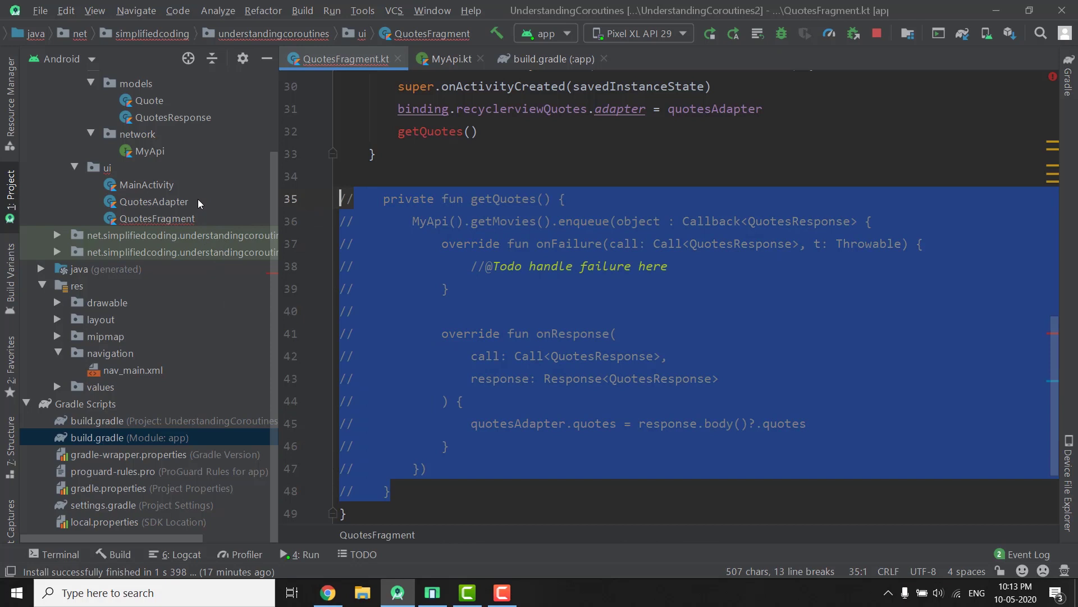
left_click(446, 58)
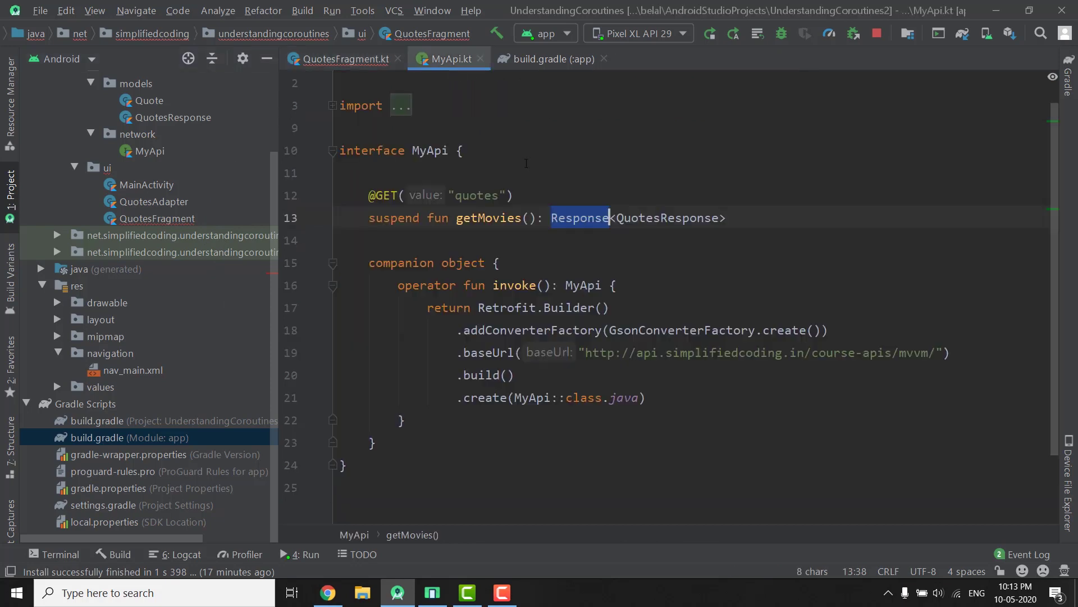
Duplicate the getMovies declaration and give the copy a Call return type
key("End")
key("shift+Home")
key("shift+Up")
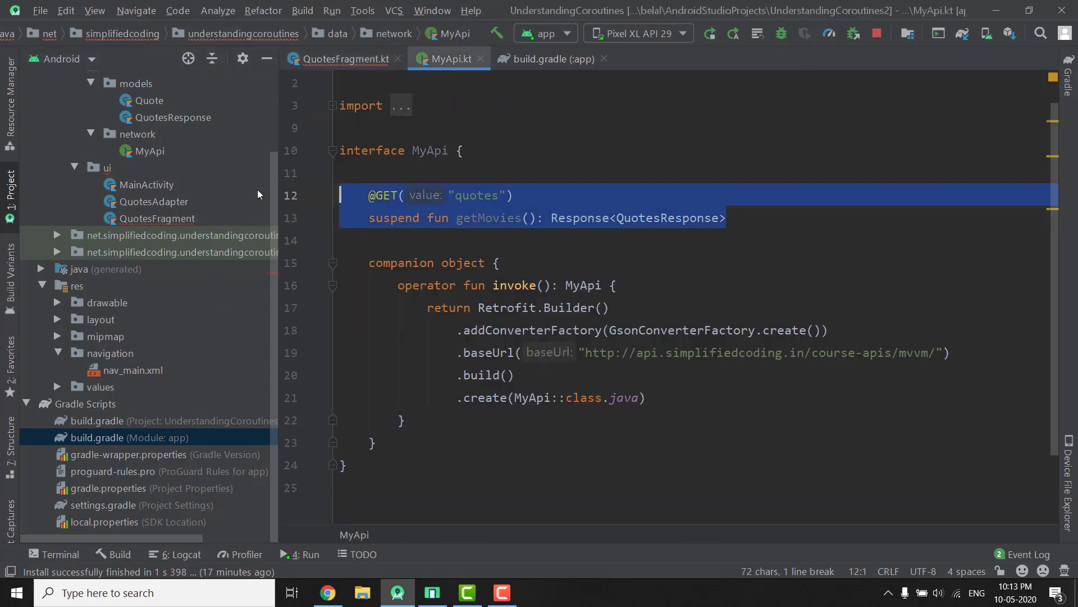
key("ctrl+d")
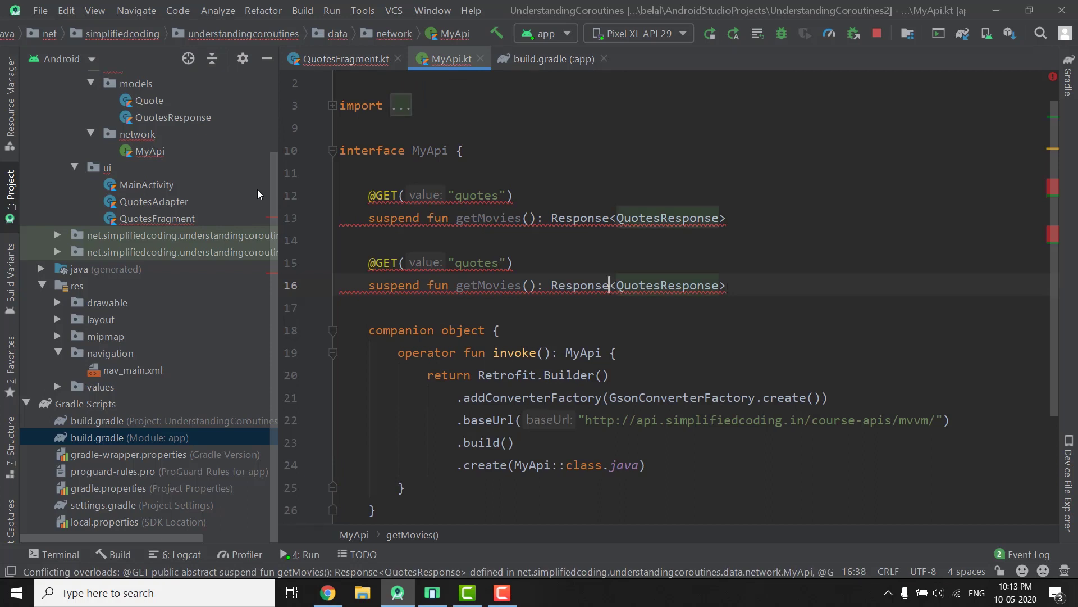
key("ctrl+w")
type("Call")
key("Escape")
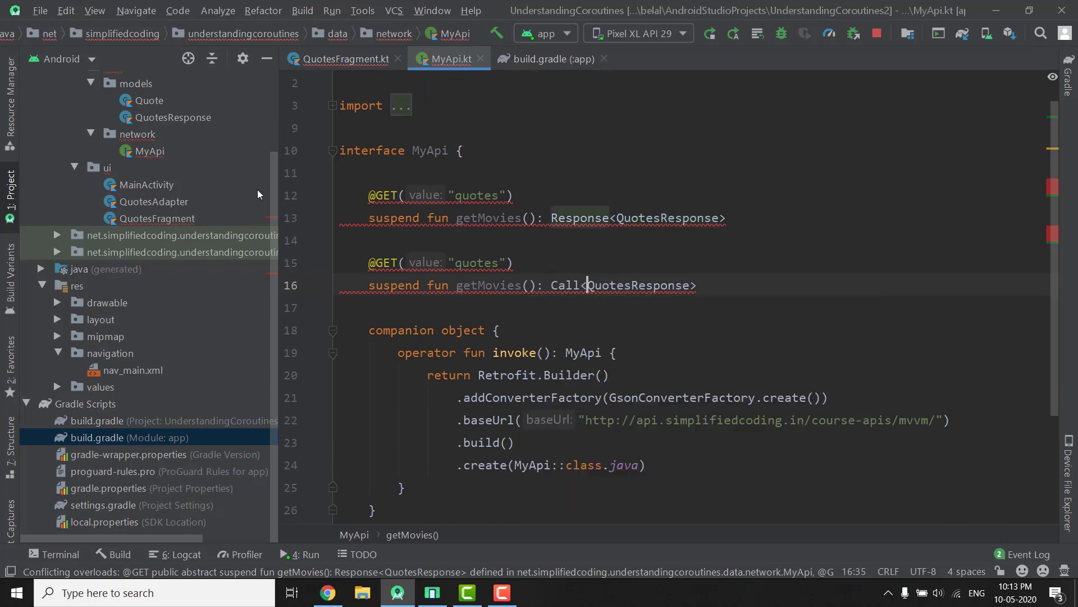
Comment out the copied declaration and delete its suspend keyword
key("Up")
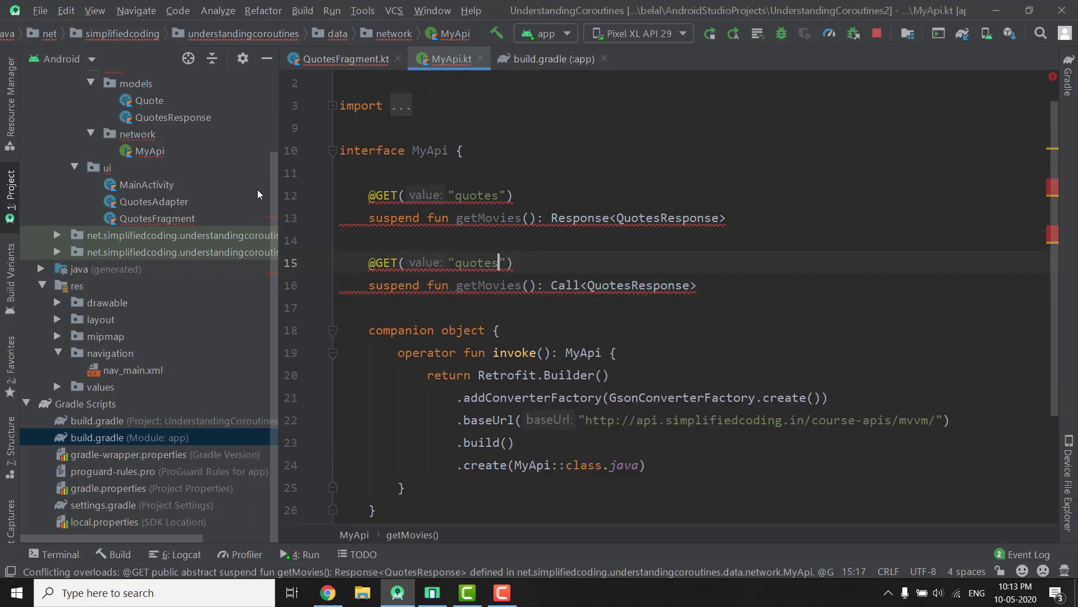
key("ctrl+Left")
key("ctrl+Left")
key("ctrl+Left")
key("ctrl+Left")
key("ctrl+Left")
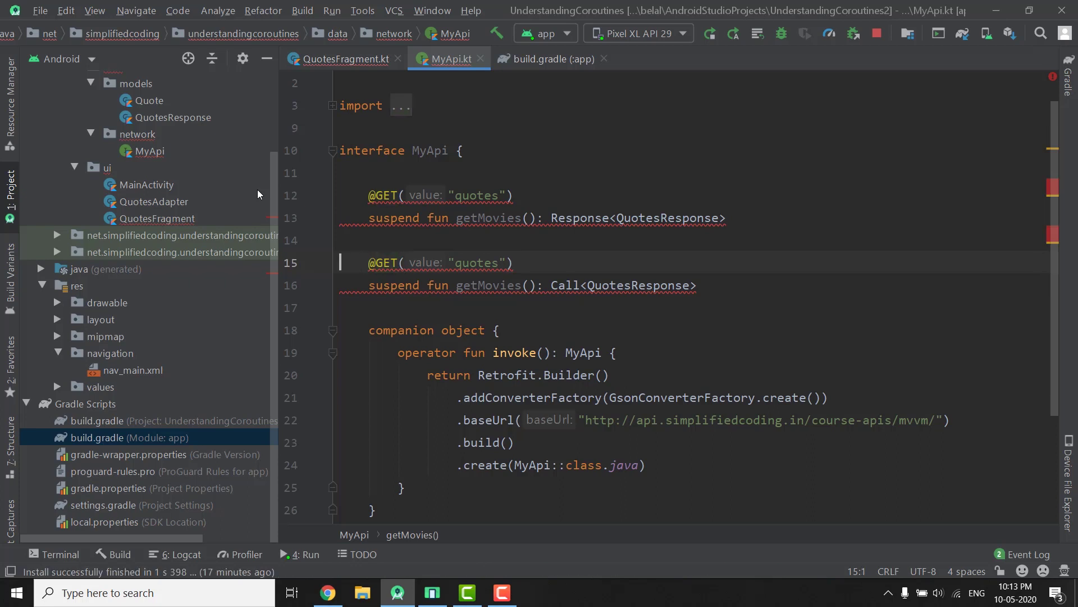
key("shift+Down")
key("shift+Down")
key("ctrl+slash")
key("Up")
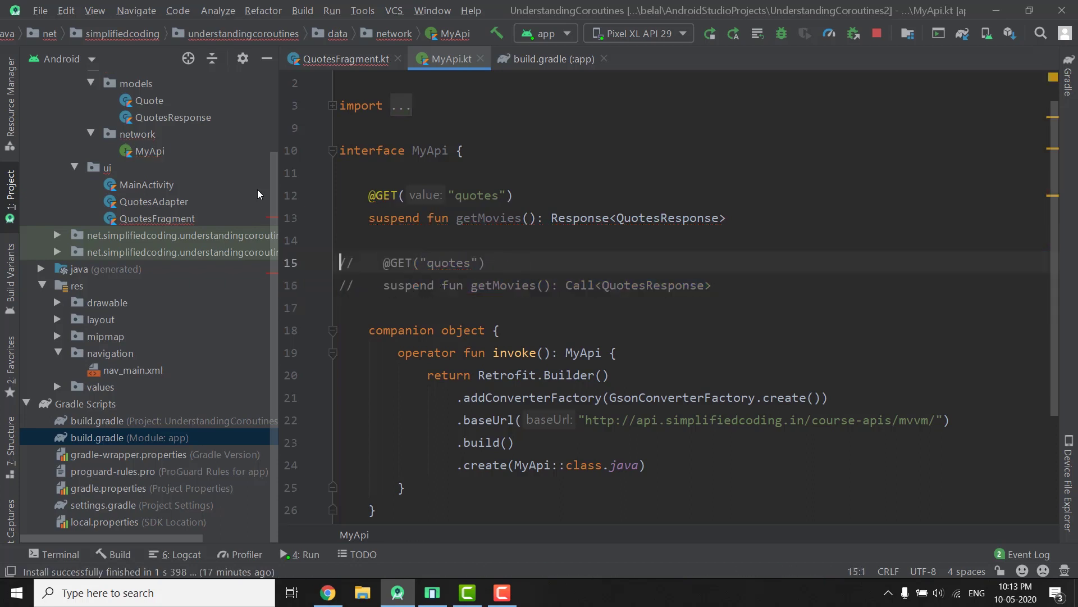
key("Down")
key("ctrl+shift+Right")
key("Delete")
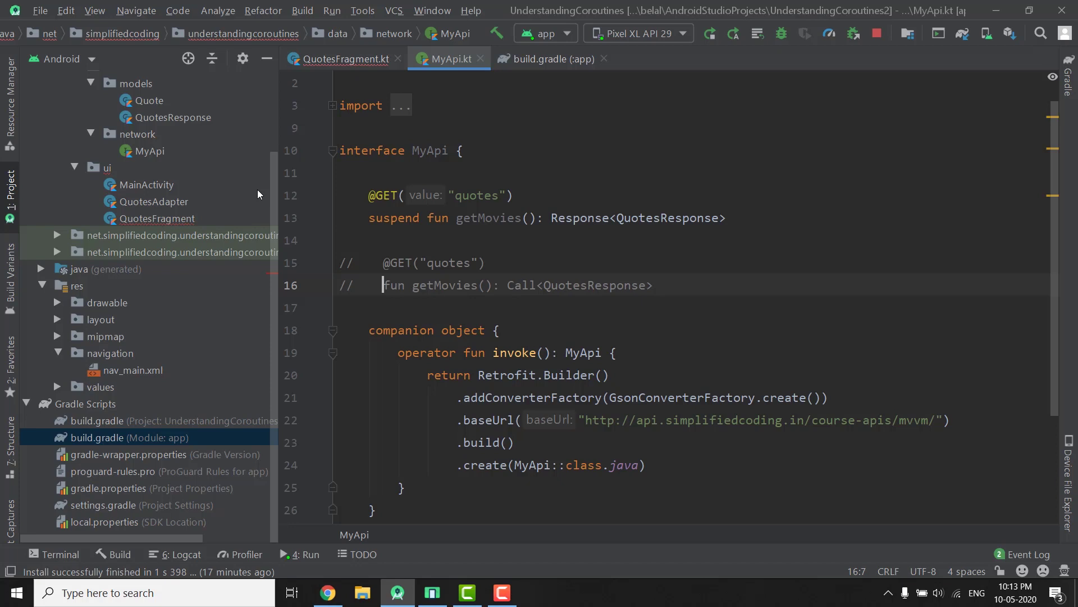
Select the two commented lines and point out the live getMovies' suspend and Response type
key("Down")
key("Down")
key("Up")
key("End")
key("shift+Up")
key("shift+Home")
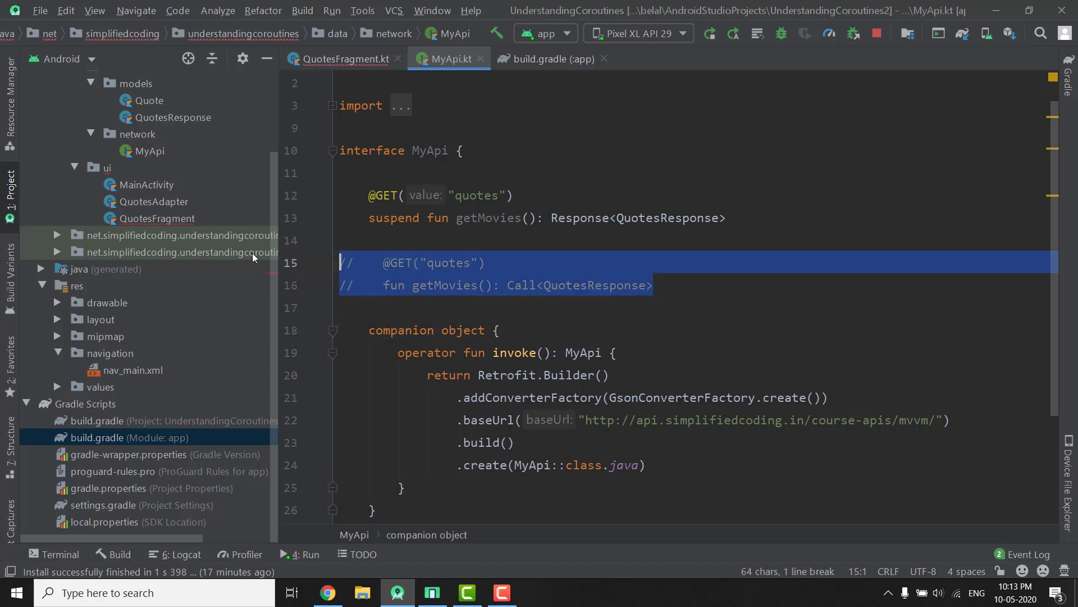
double_click(395, 219)
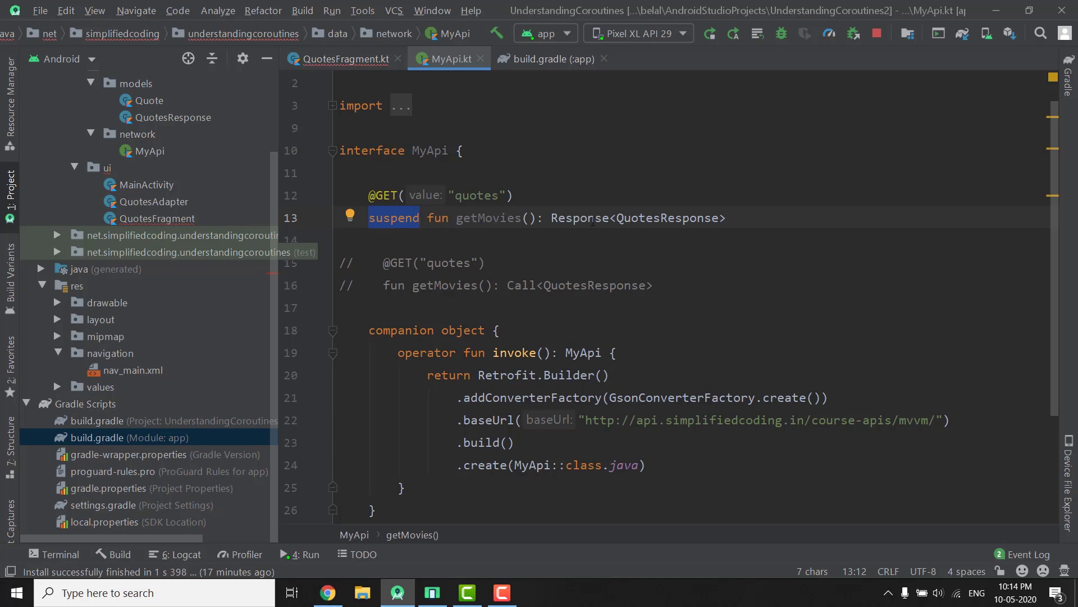
double_click(594, 221)
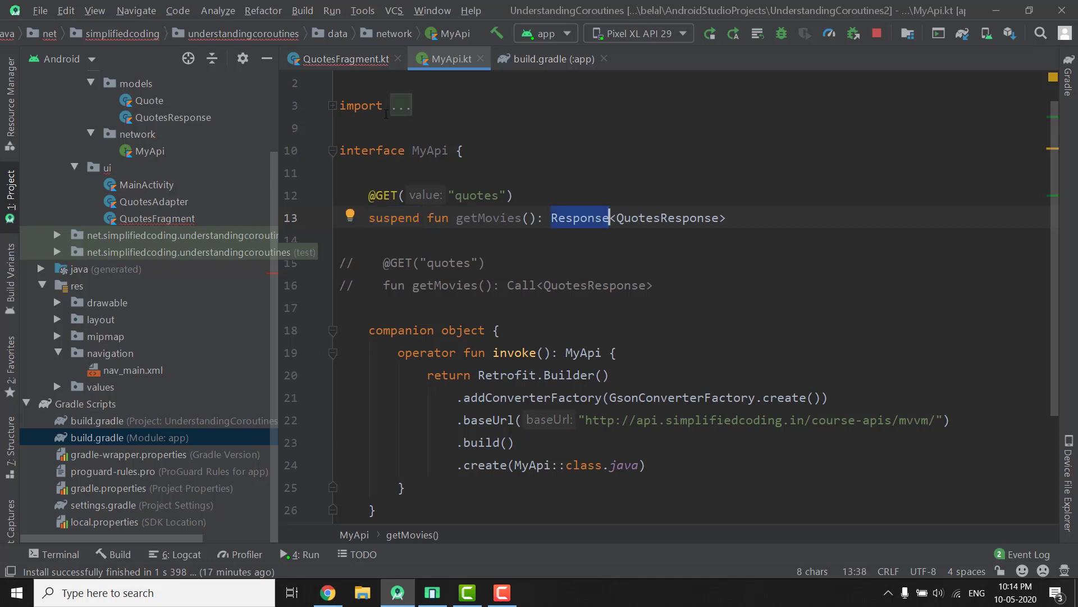
left_click(345, 59)
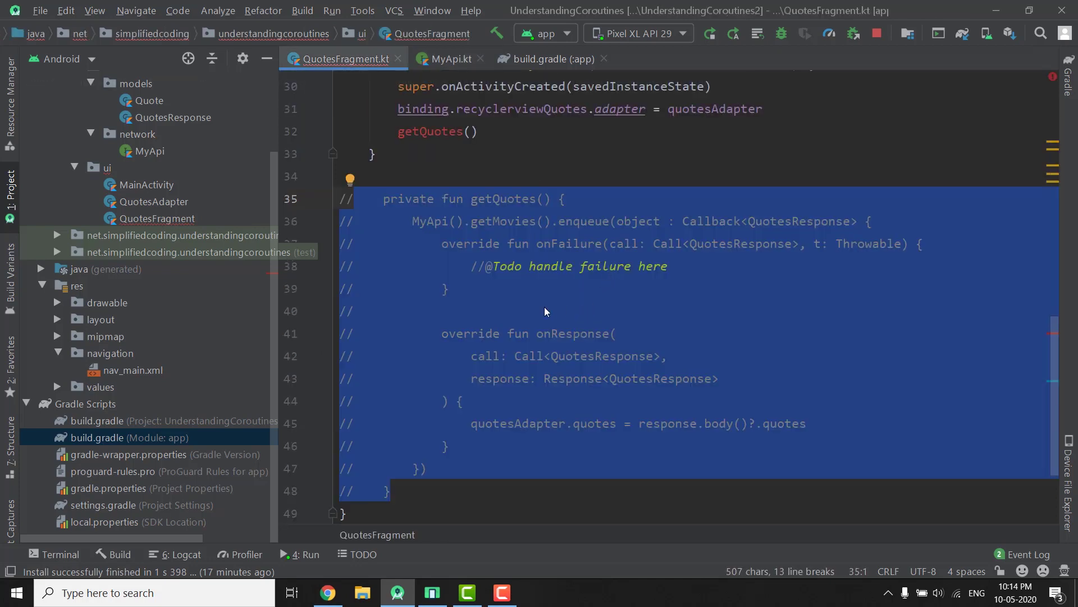
Create a new getQuotes function above the commented block whose body calls MyApi().getMovies()
key("ctrl+alt+Return")
key("ctrl+alt+Return")
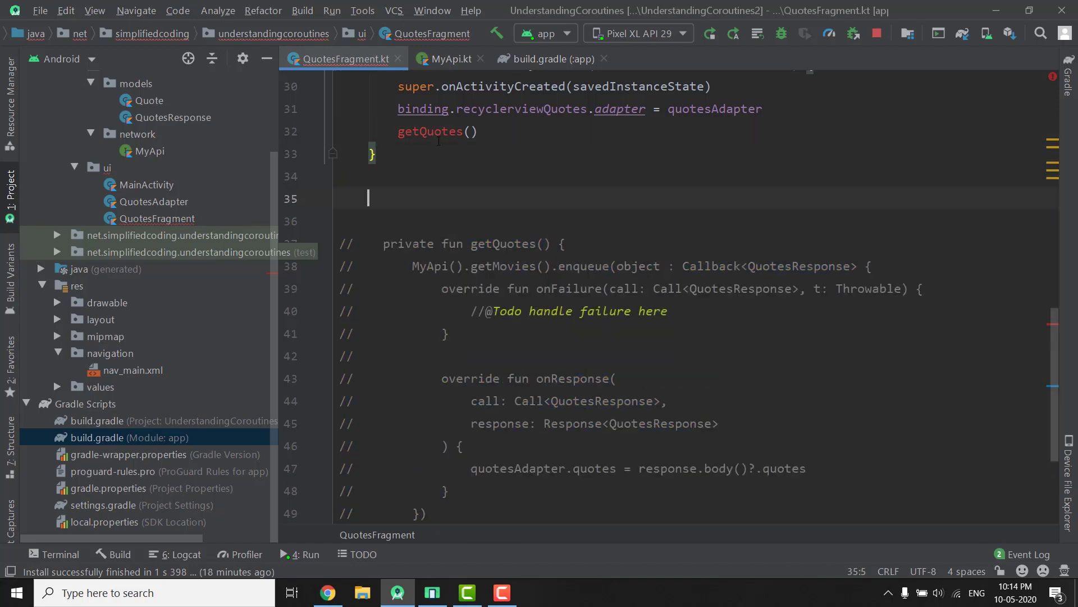
type("pri")
key("Tab")
type("fu")
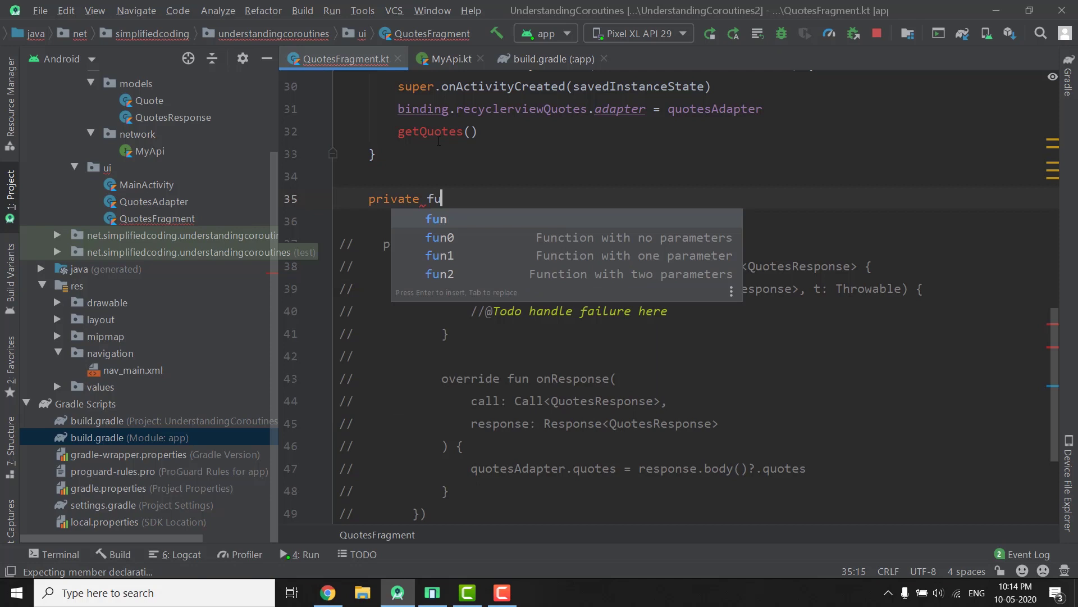
type("n get")
key("Tab")
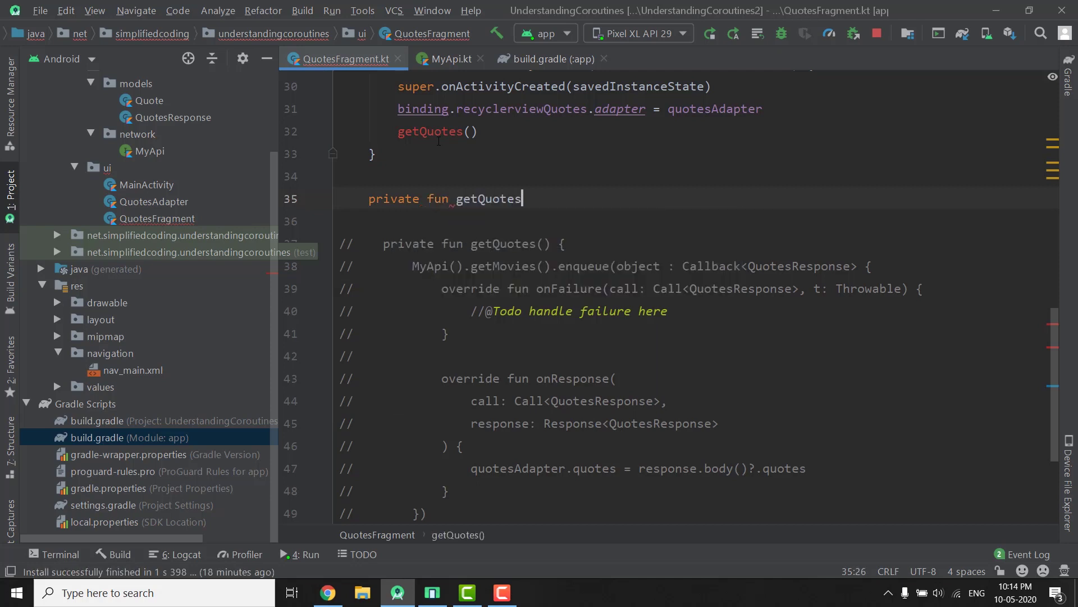
type("(){")
key("Return")
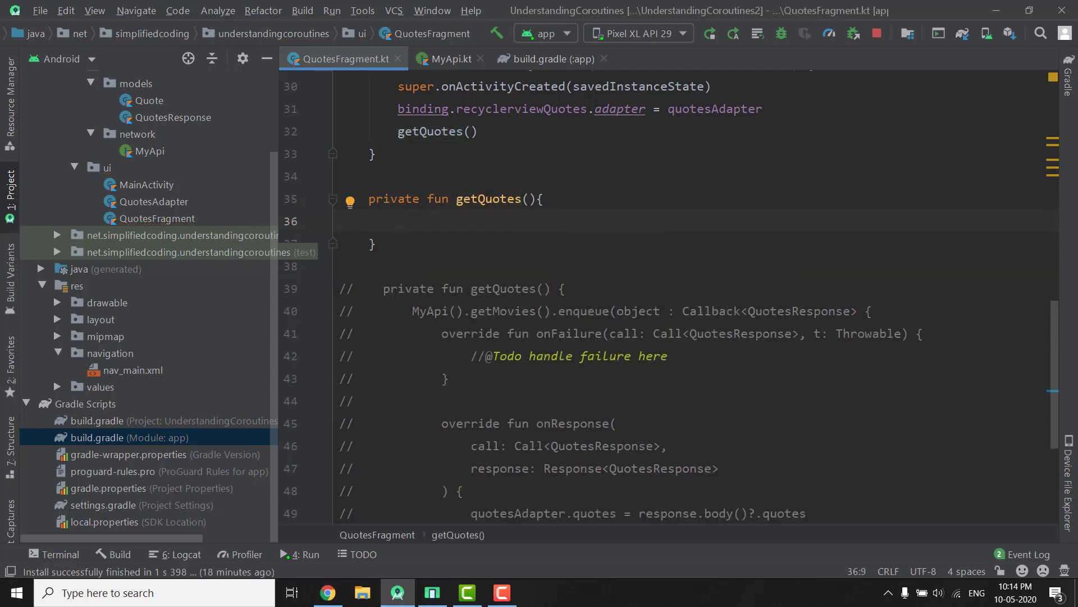
left_click(450, 59)
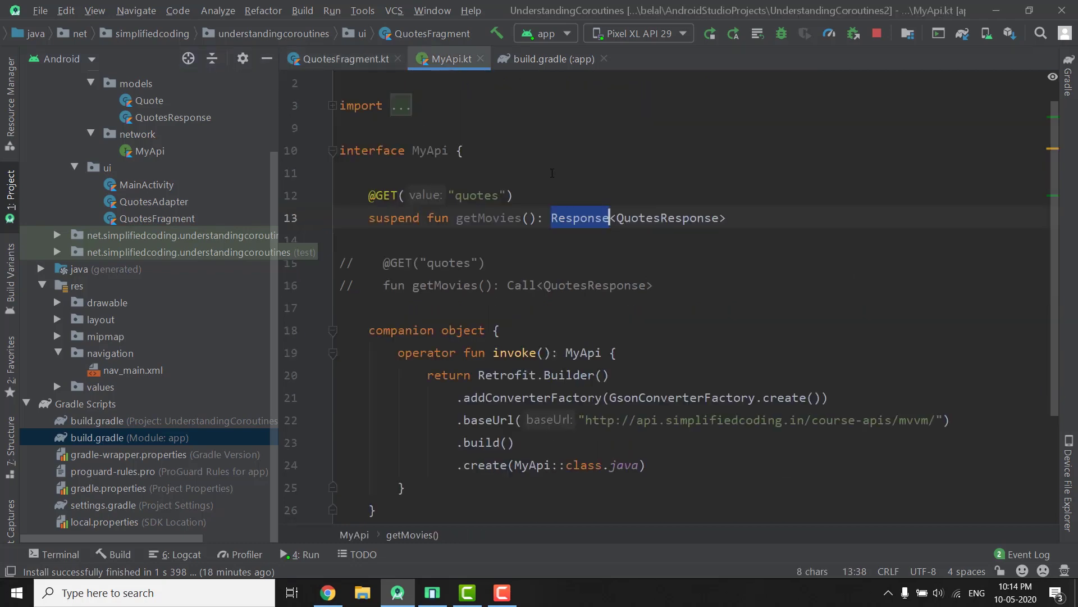
mouse_move(489, 217)
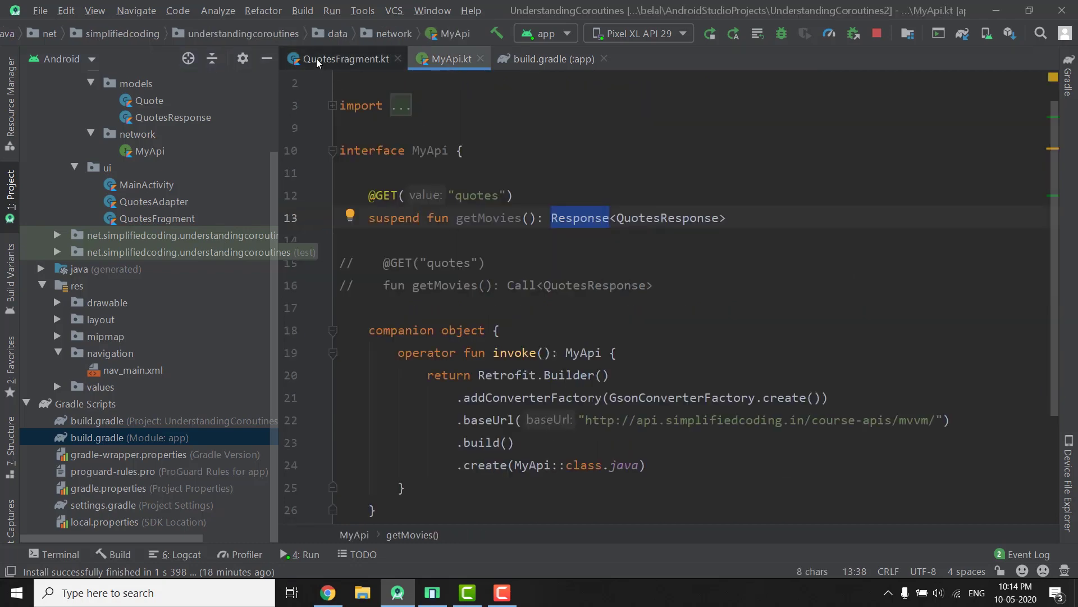
left_click(316, 59)
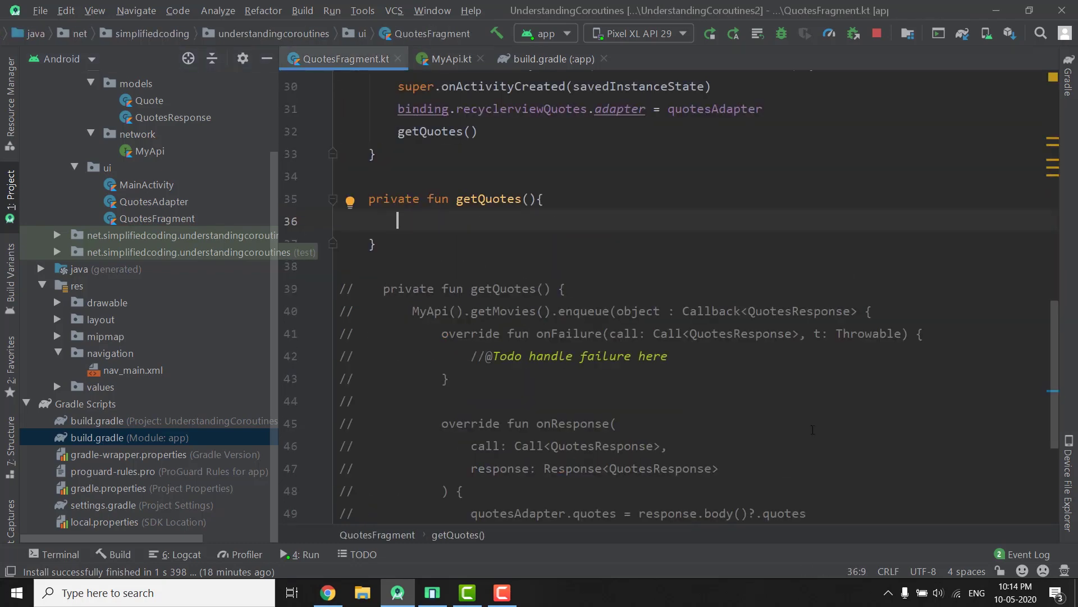
type("m")
key("BackSpace")
type("MyApi()")
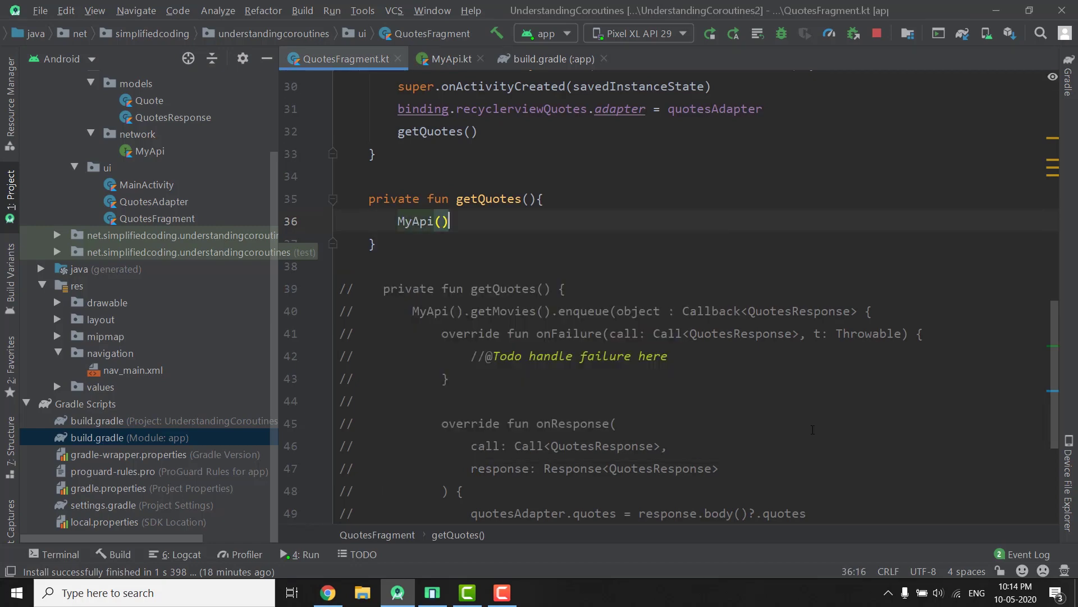
type(".get")
key("Return")
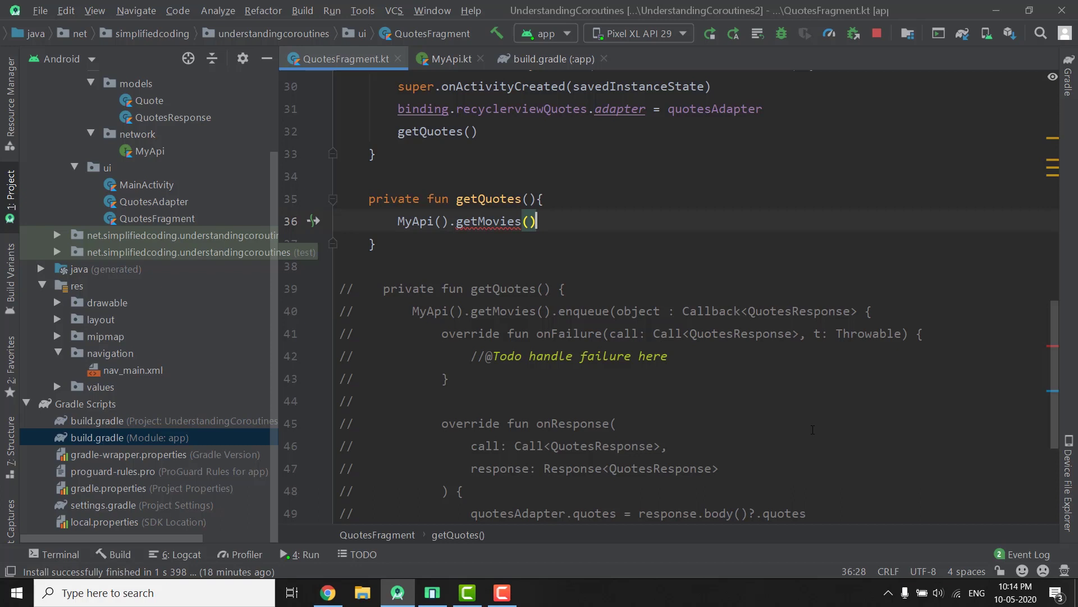
Review and dismiss the suspend-call warning on MyApi().getMovies()
key("ctrl+Left")
key("ctrl+Left")
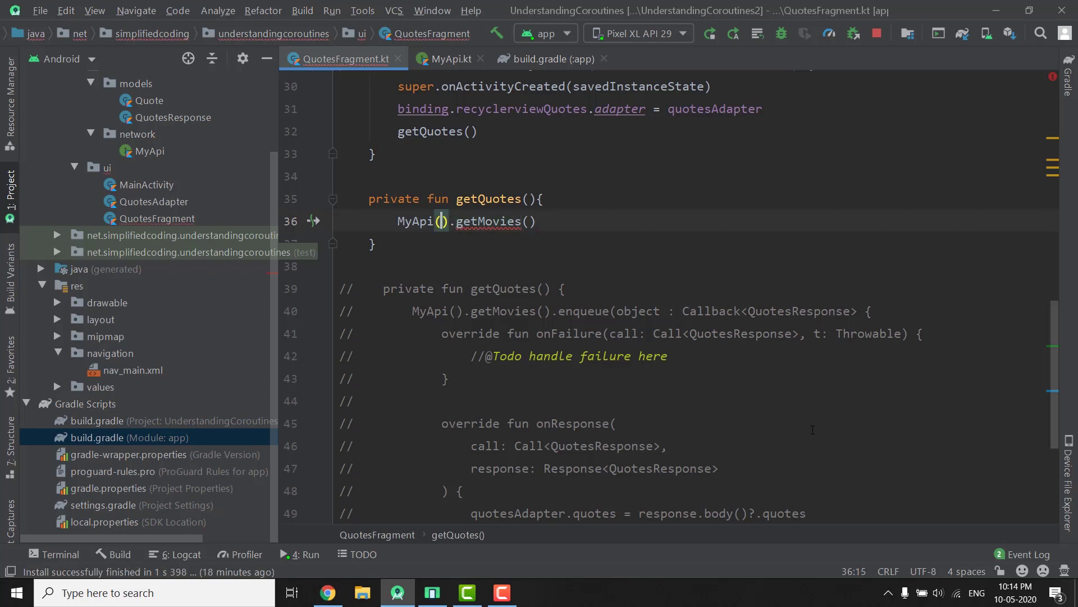
key("Left")
mouse_move(488, 221)
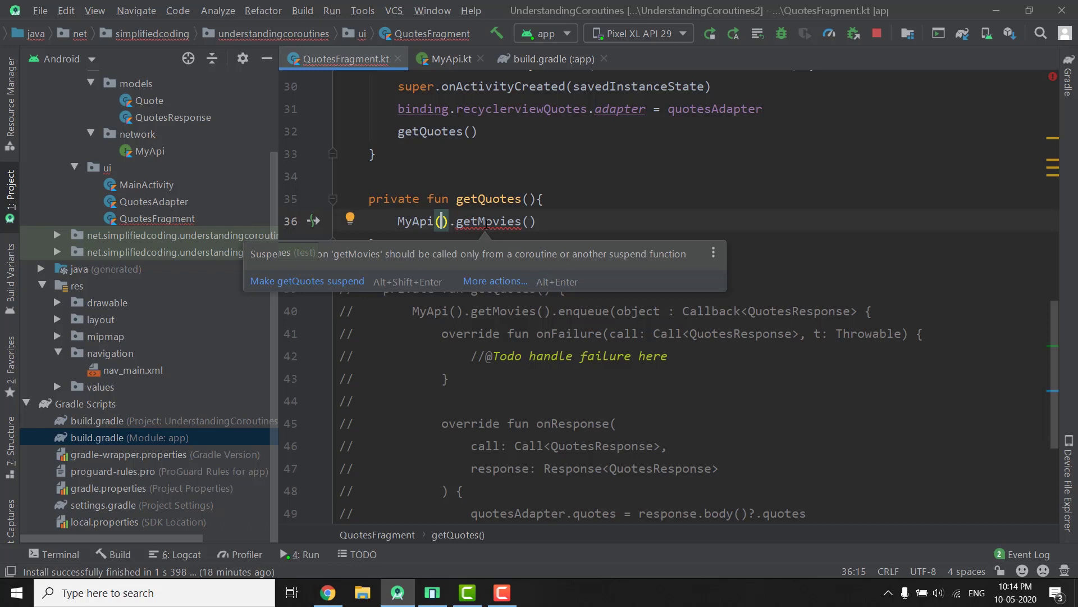
left_click(450, 379)
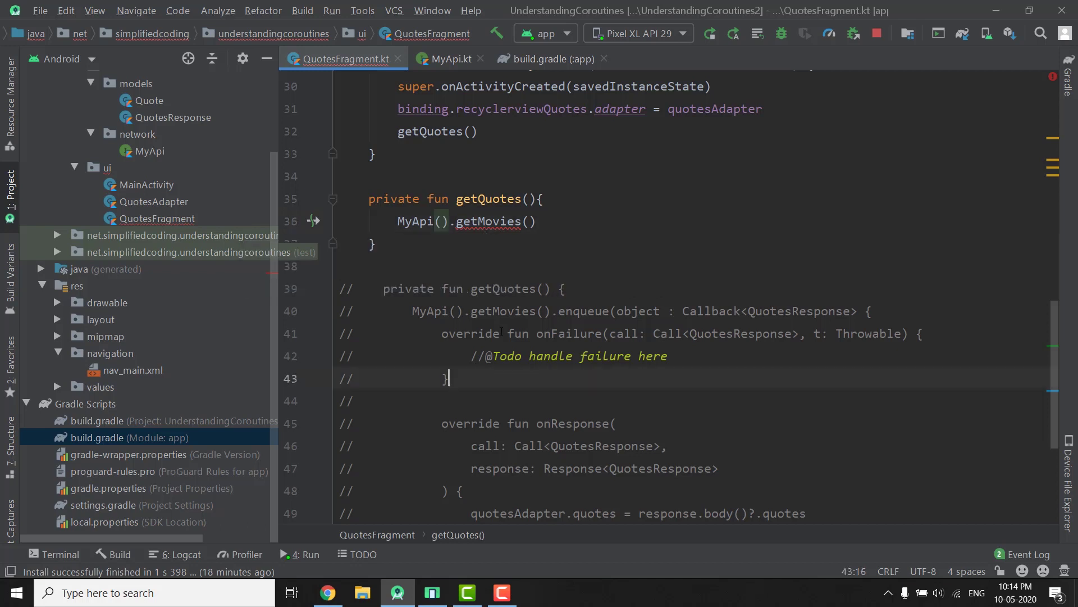
scroll(557, 316, "up", 2)
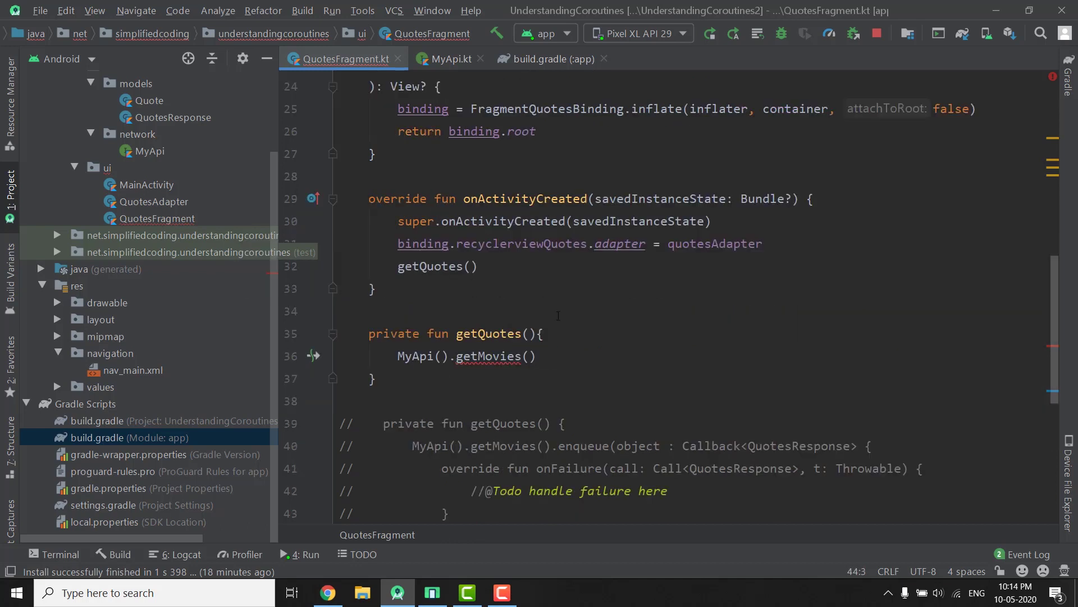
mouse_move(489, 221)
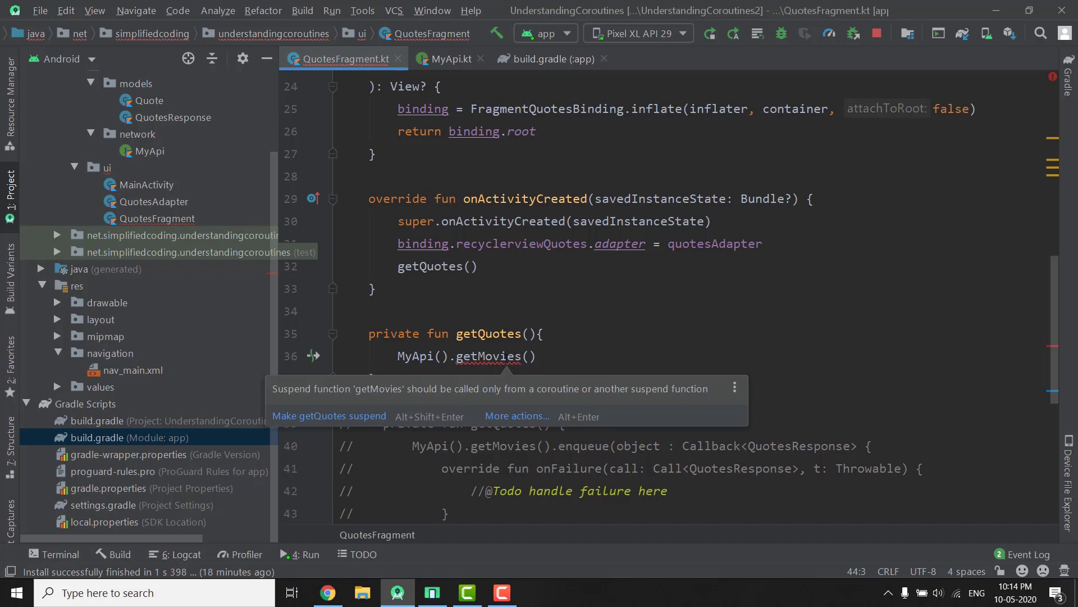
Declare getQuotes as a private suspend fun, removing the duplicate fun, and reformat with Ctrl+Alt+L
left_click(537, 357)
key("Up")
key("Home")
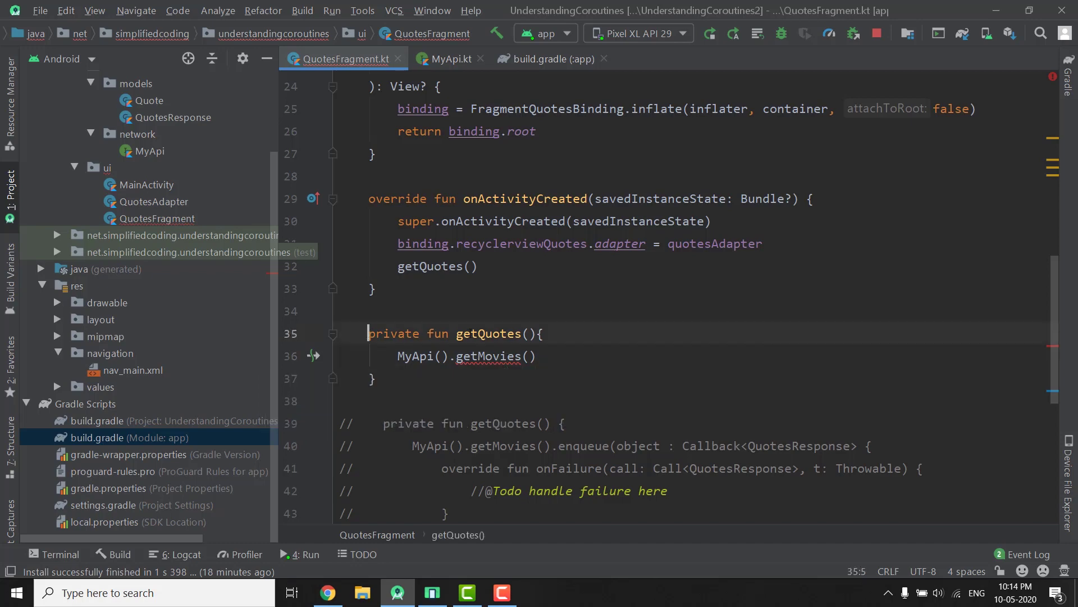
type("su")
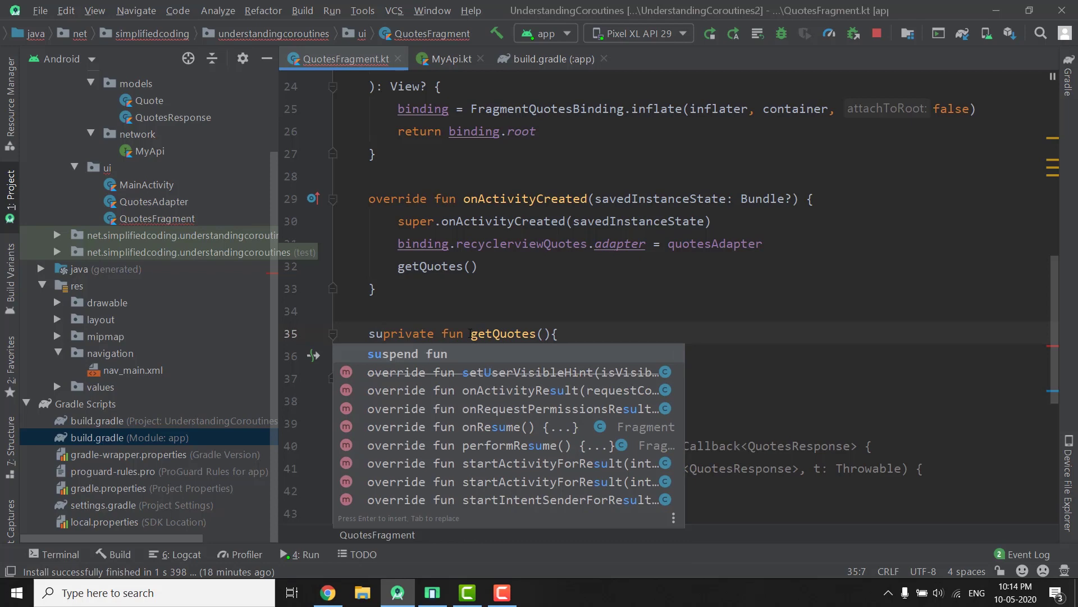
key("Return")
key("ctrl+Delete")
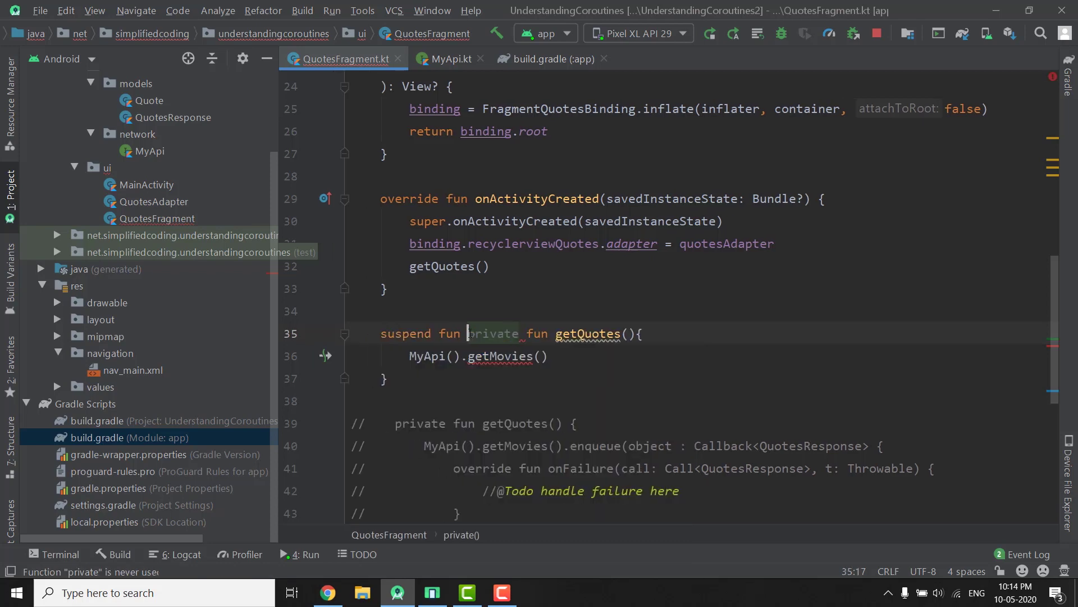
key("Down")
key("Down")
key("End")
key("ctrl+a")
key("ctrl+alt+l")
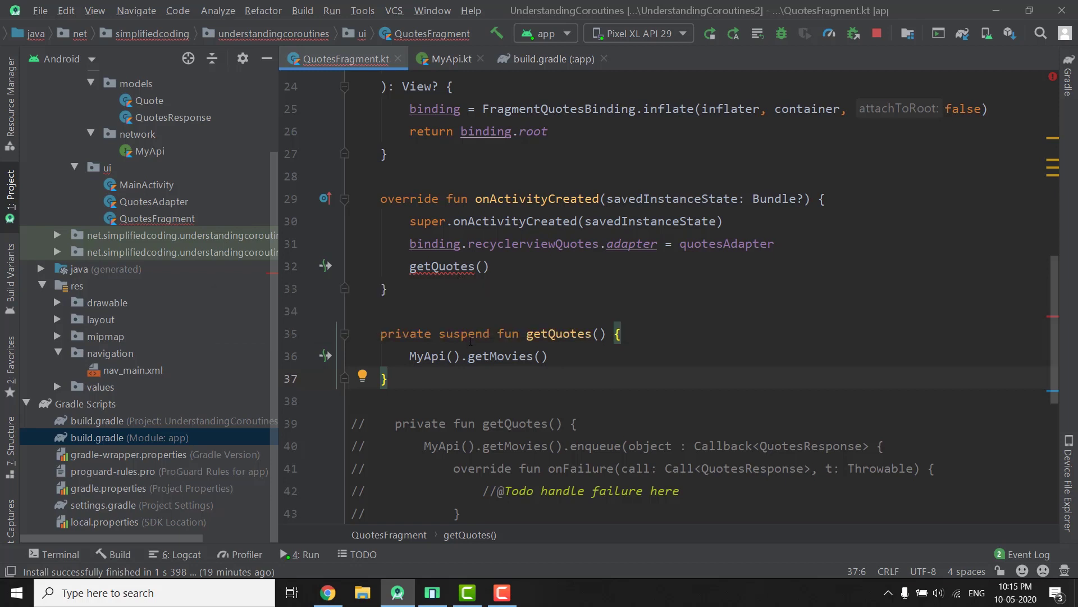
left_click(468, 333)
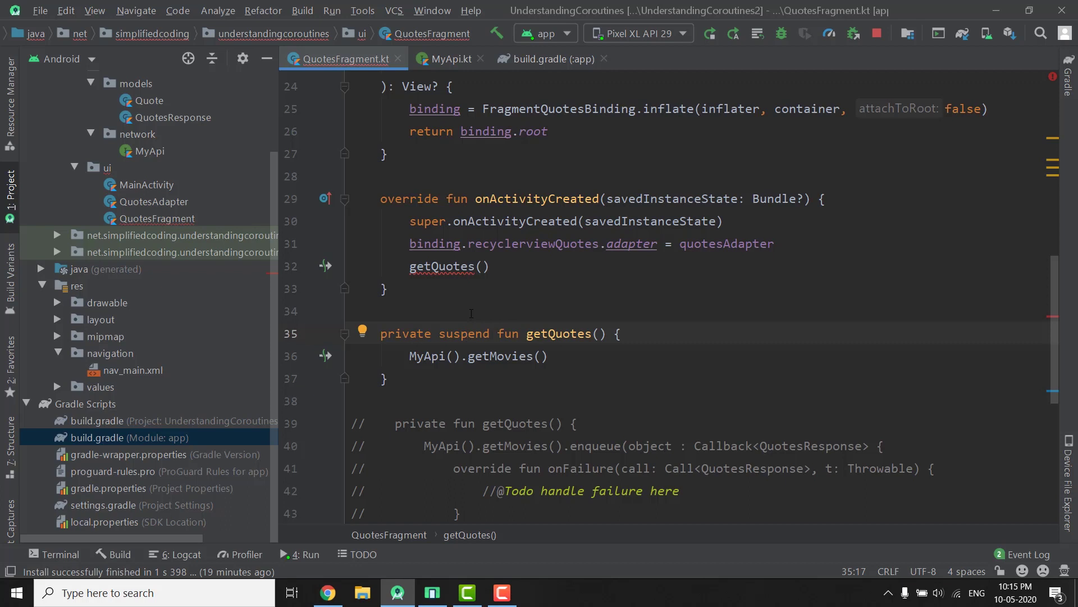
left_click(447, 311)
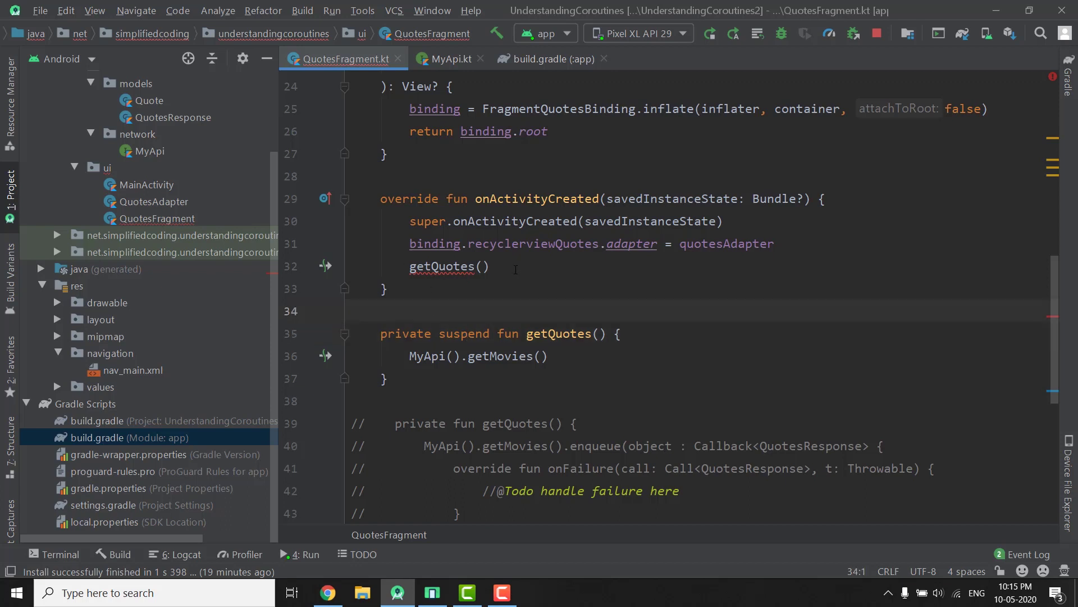
scroll(528, 274, "up", 2)
scroll(506, 252, "up", 1)
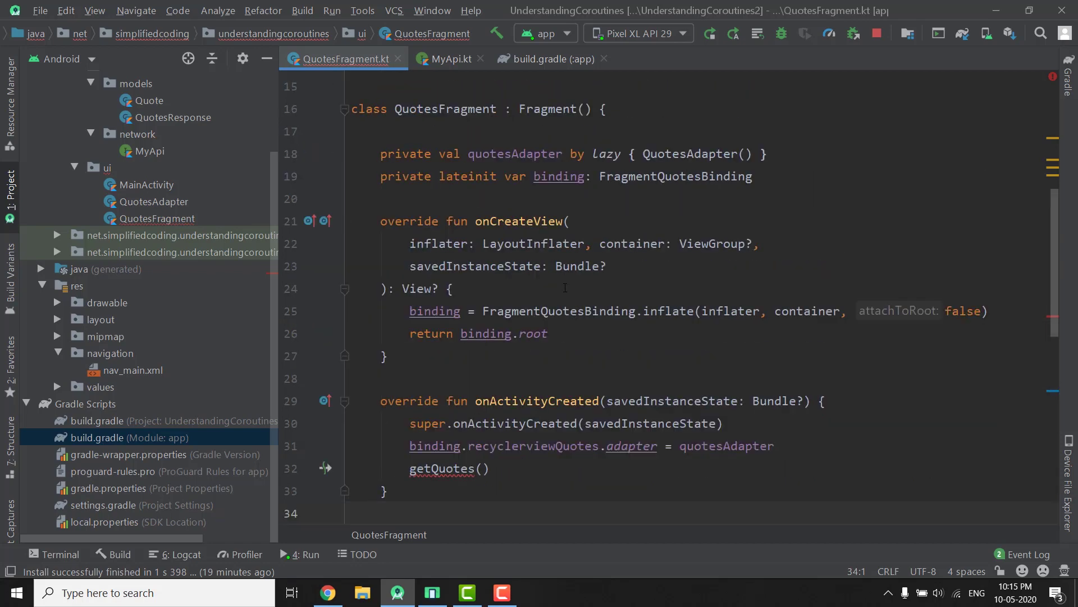
scroll(485, 215, "up", 1)
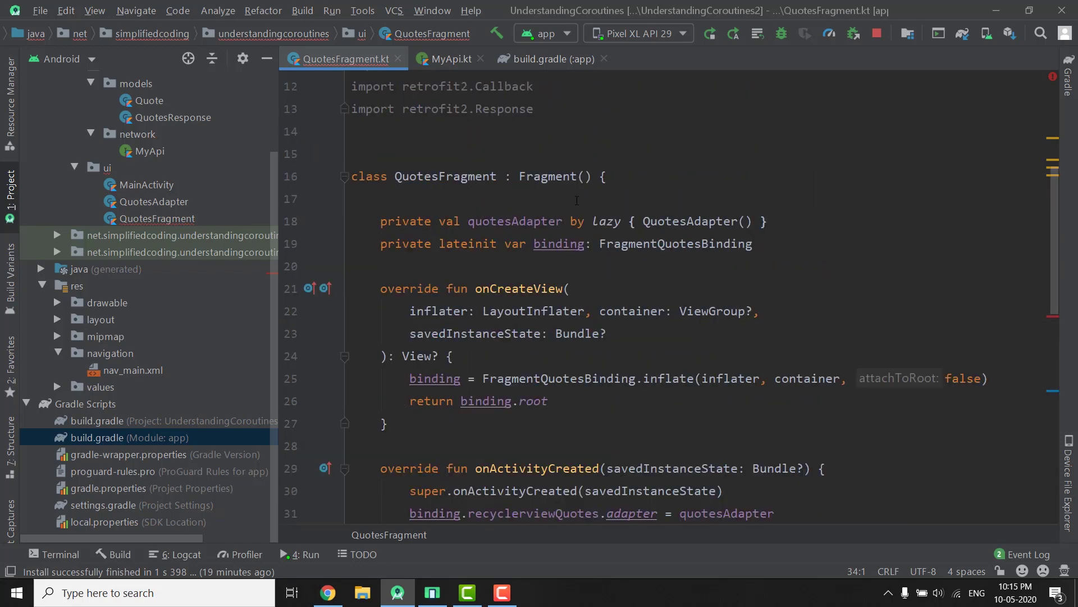
scroll(619, 295, "down", 4)
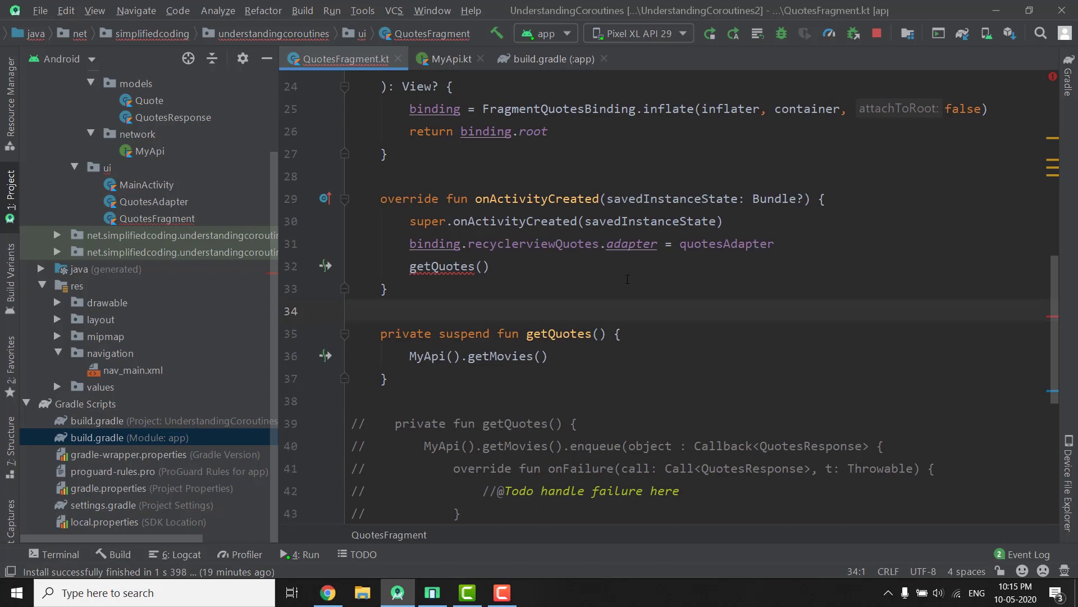
Insert a viewLifecycleOwner.lifecycleScope.launch block after the adapter assignment in onActivityCreated
left_click(802, 242)
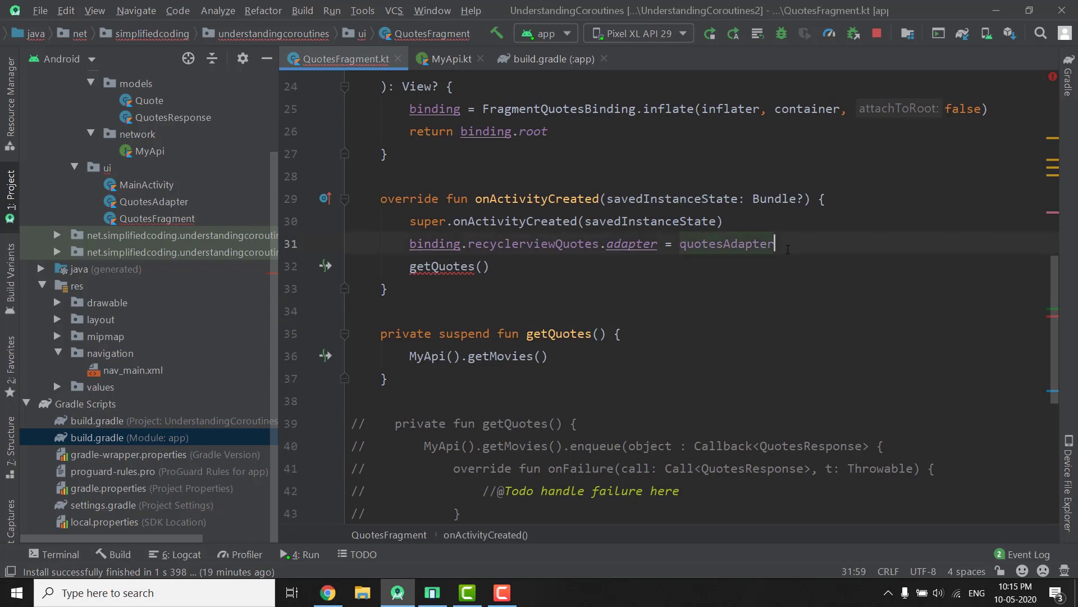
key("Return")
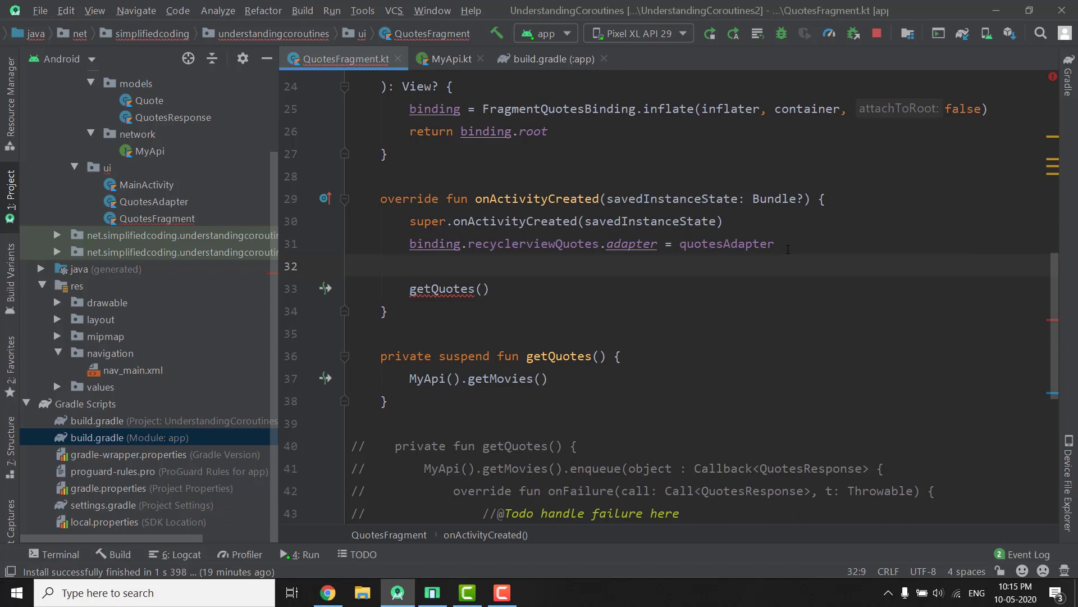
key("Return")
type("vie")
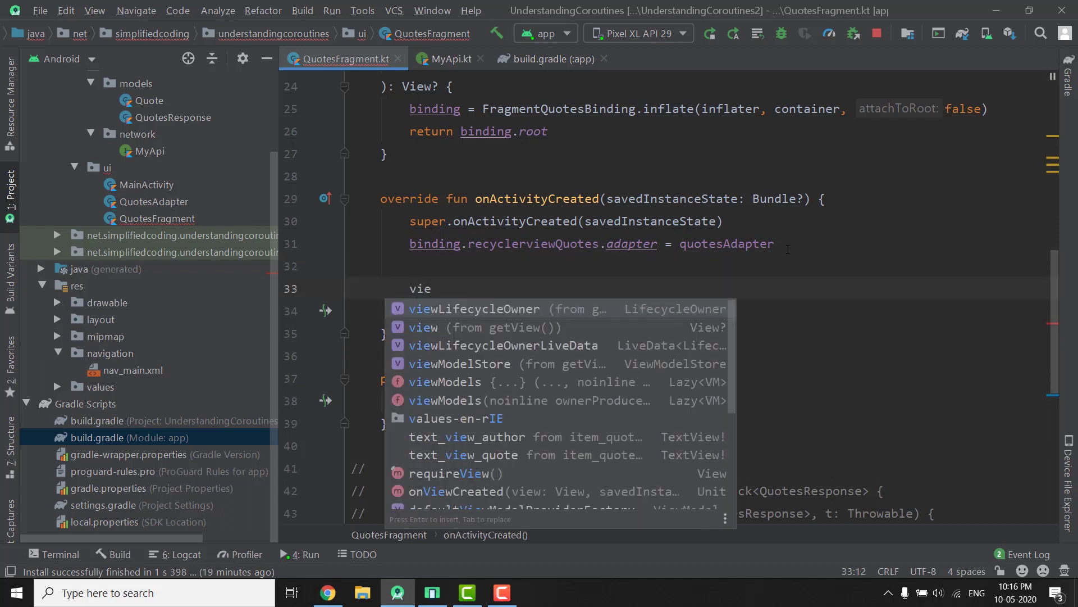
key("Return")
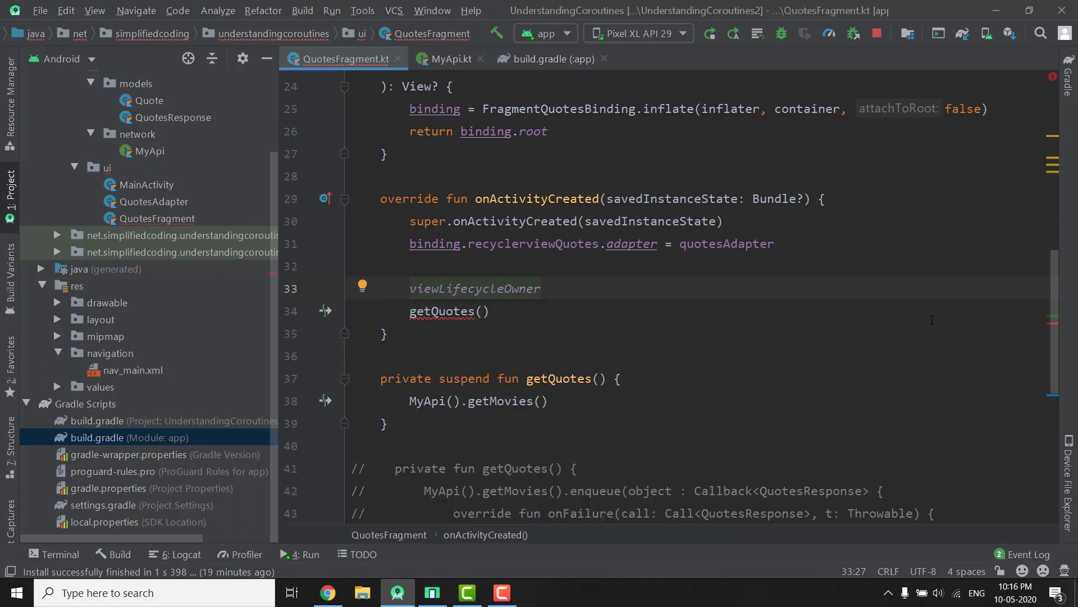
type(".")
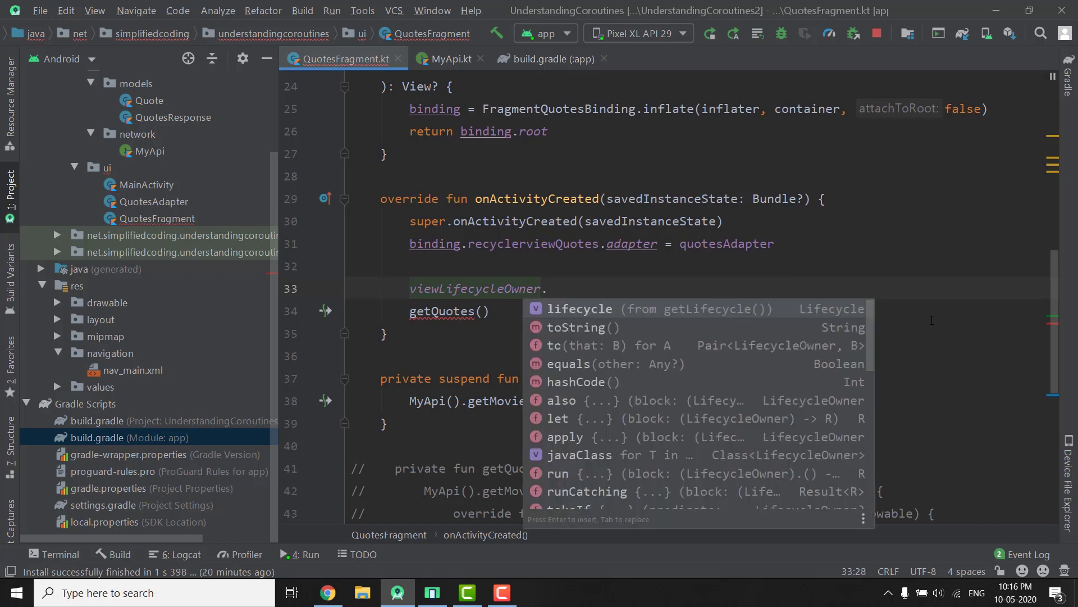
type("lif")
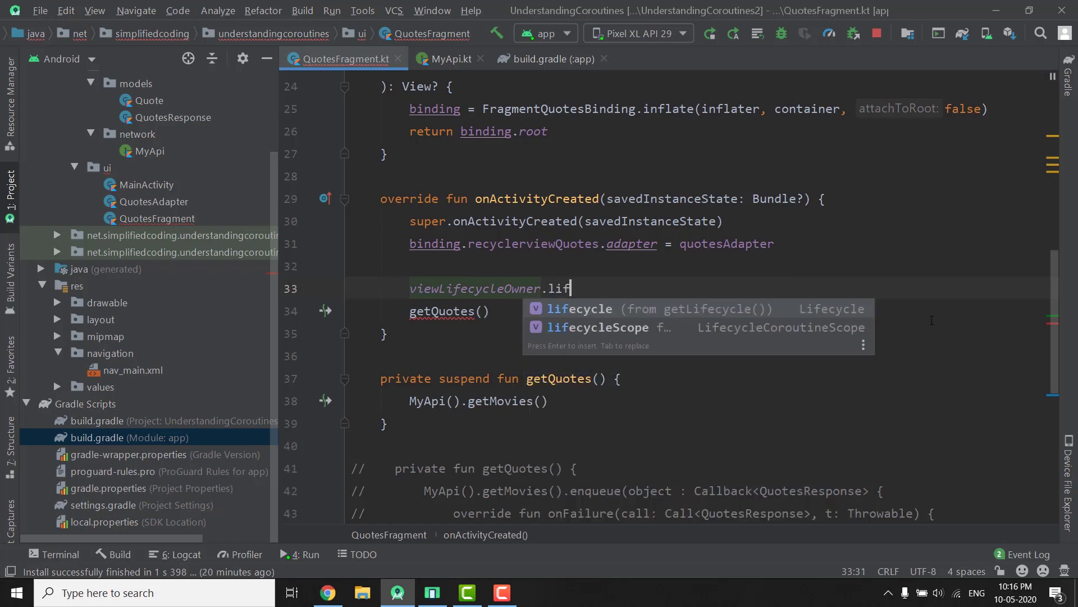
key("Down")
key("Return")
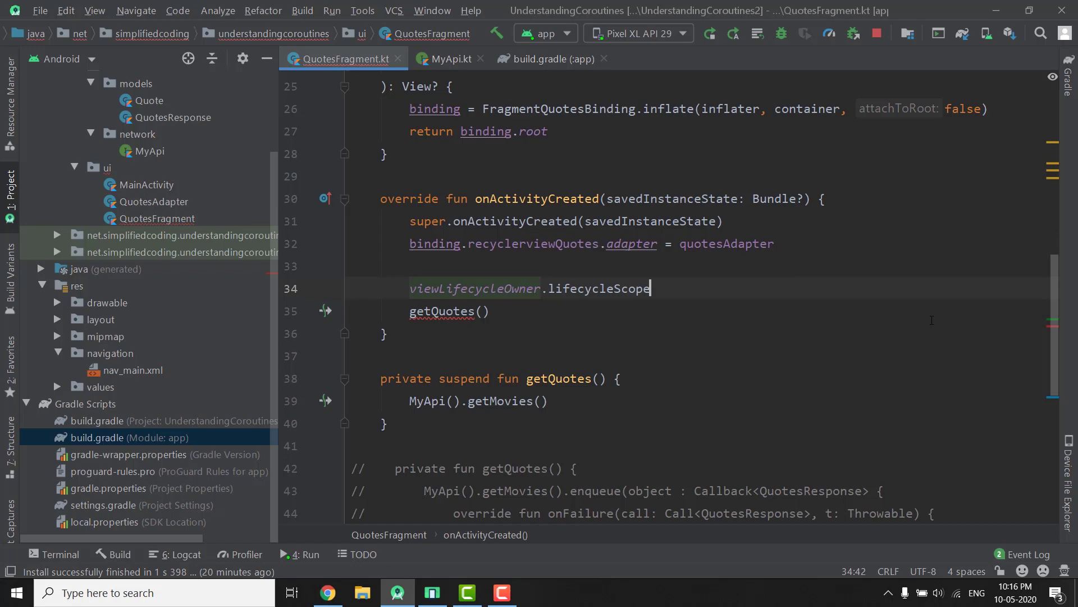
type(".la")
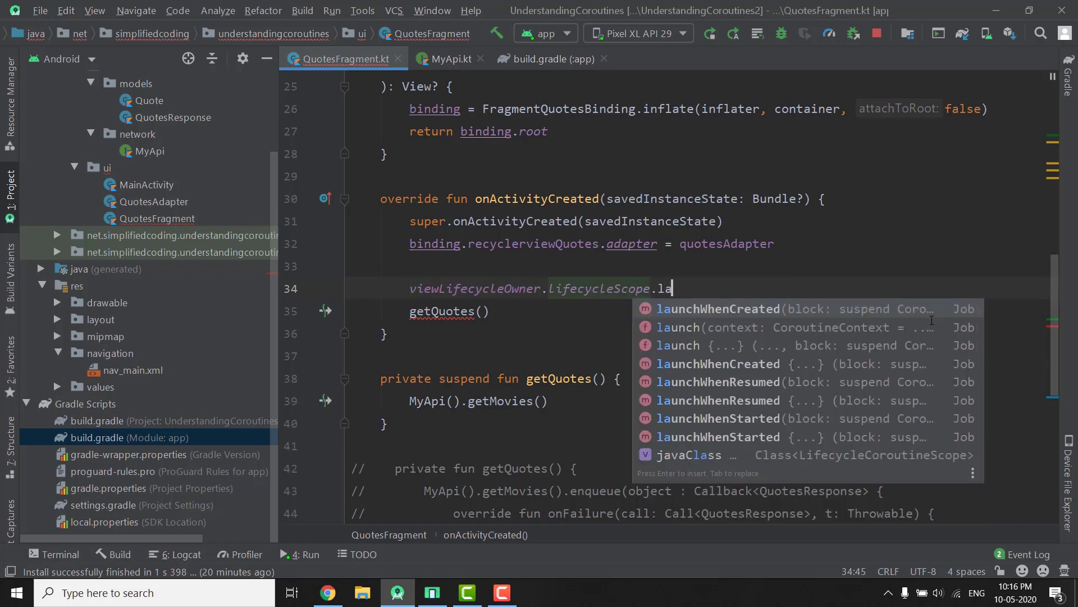
key("Down")
key("Down")
key("Return")
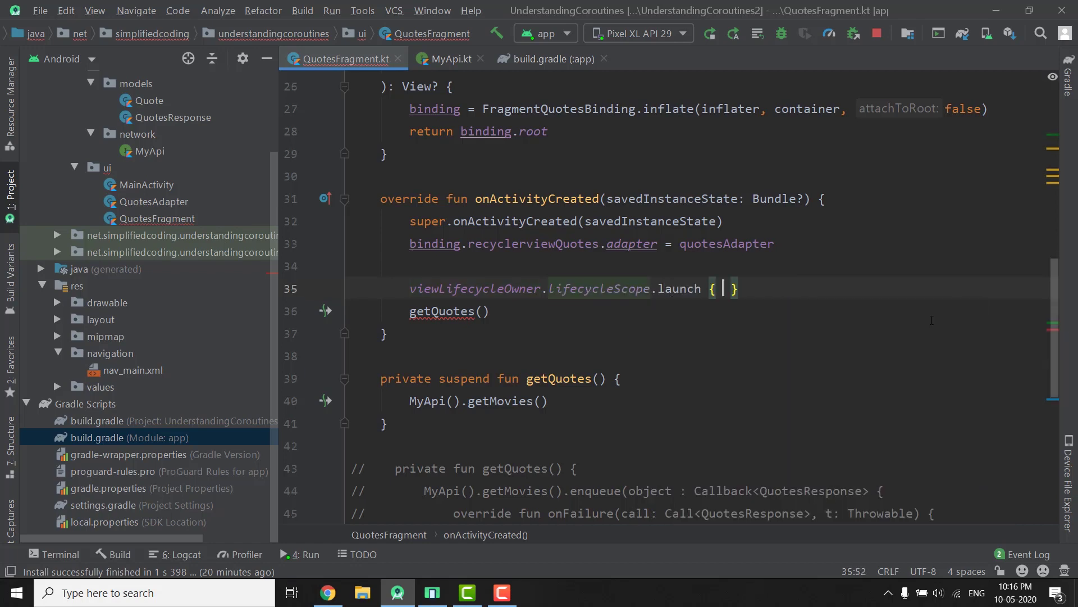
key("Return")
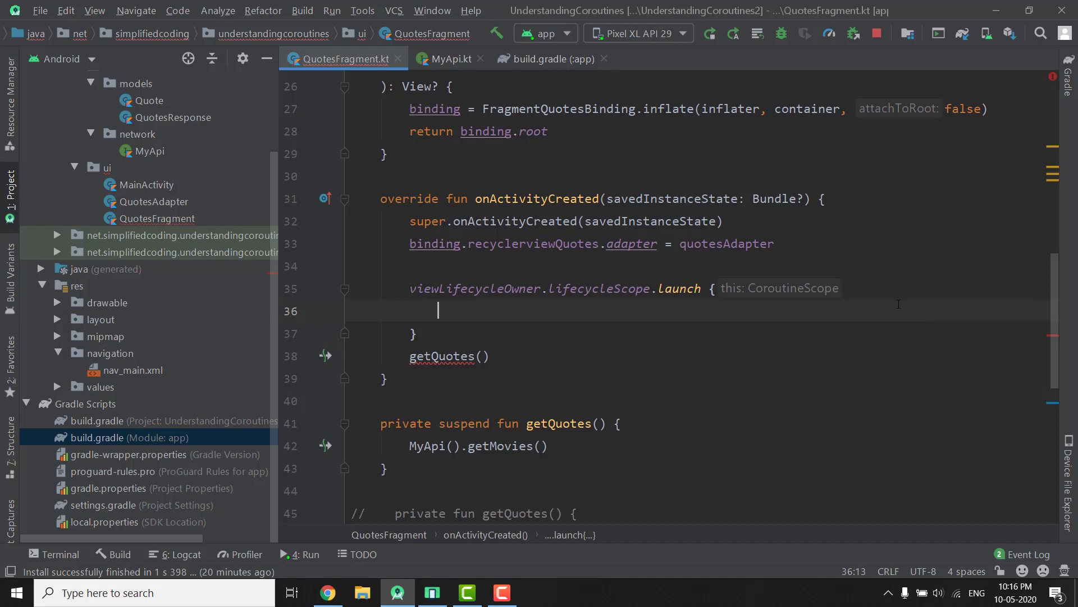
Move the getQuotes() call into the launch block and select the file for reformatting
left_click(468, 350)
key("ctrl+shift+Up")
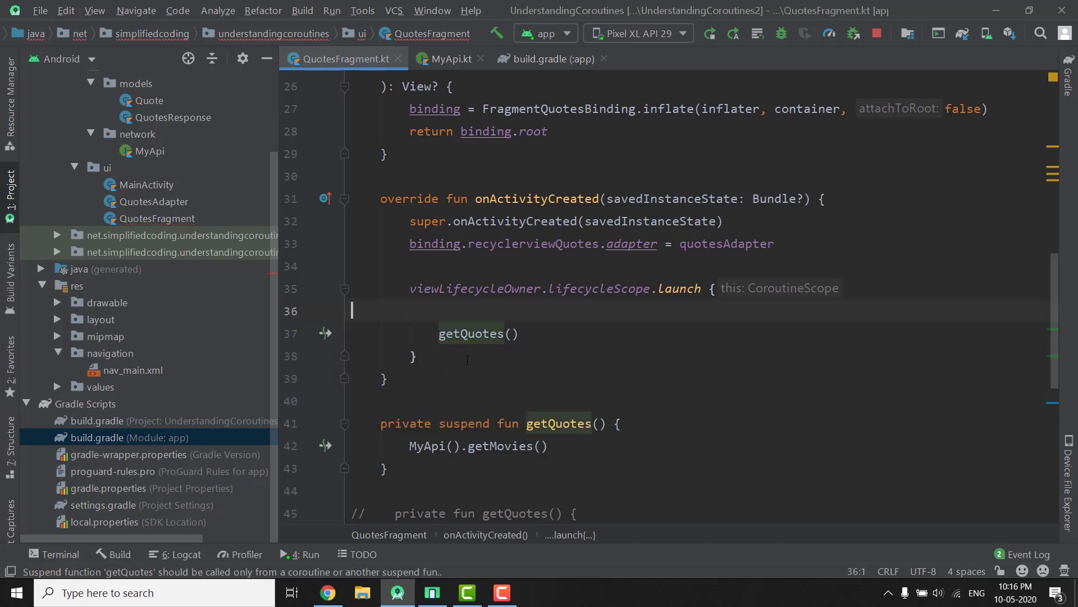
key("ctrl+shift+Up")
key("Down")
key("ctrl+a")
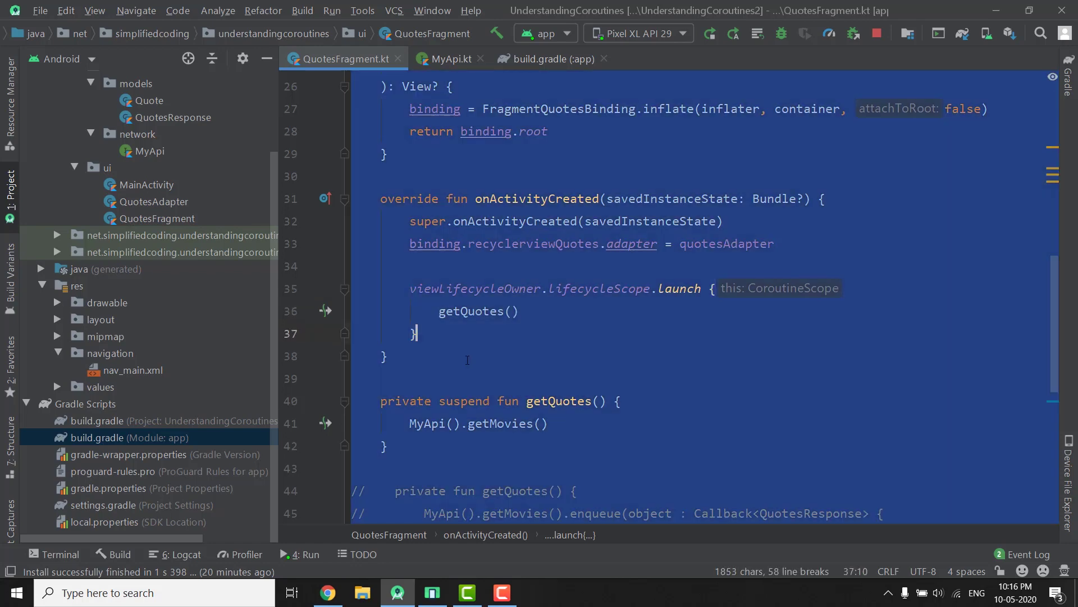
Prefix MyApi().getMovies() with 'val response = ' and compare it to the old callback's response
left_click(531, 291)
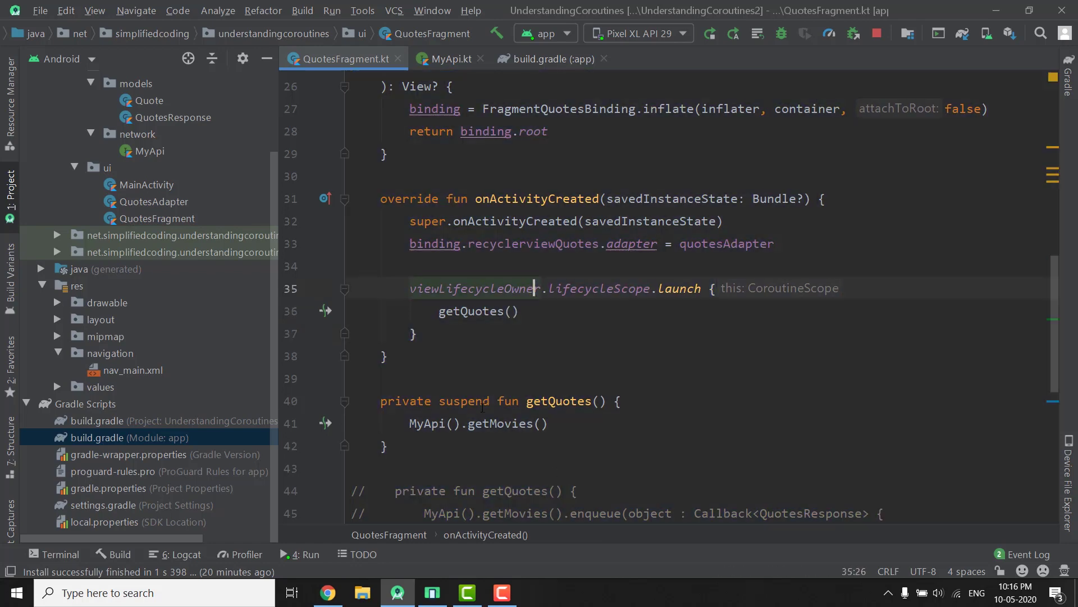
left_click(410, 423)
type("va ")
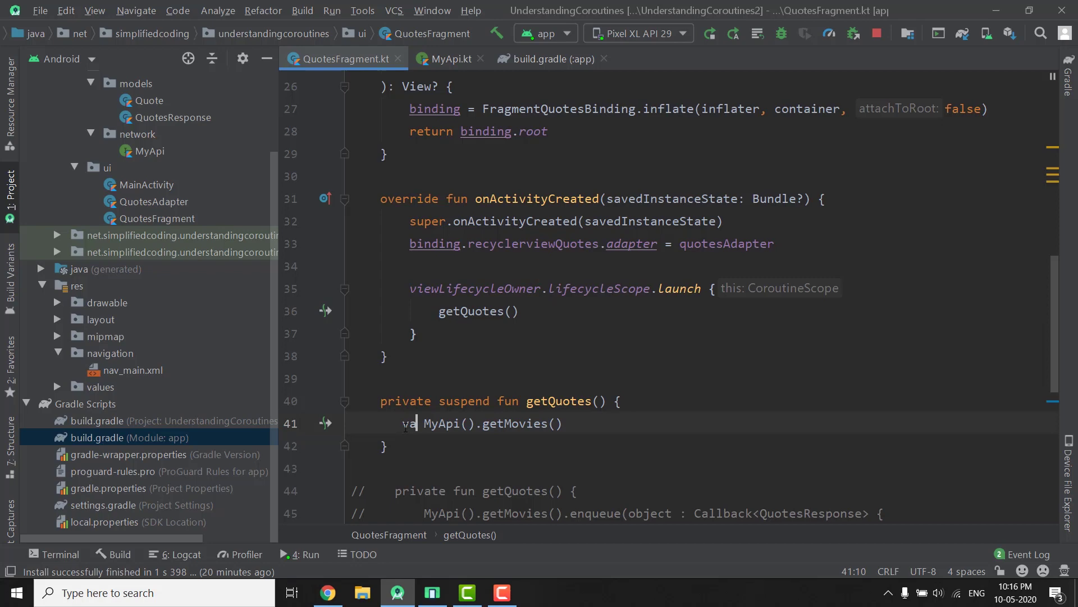
type("l re")
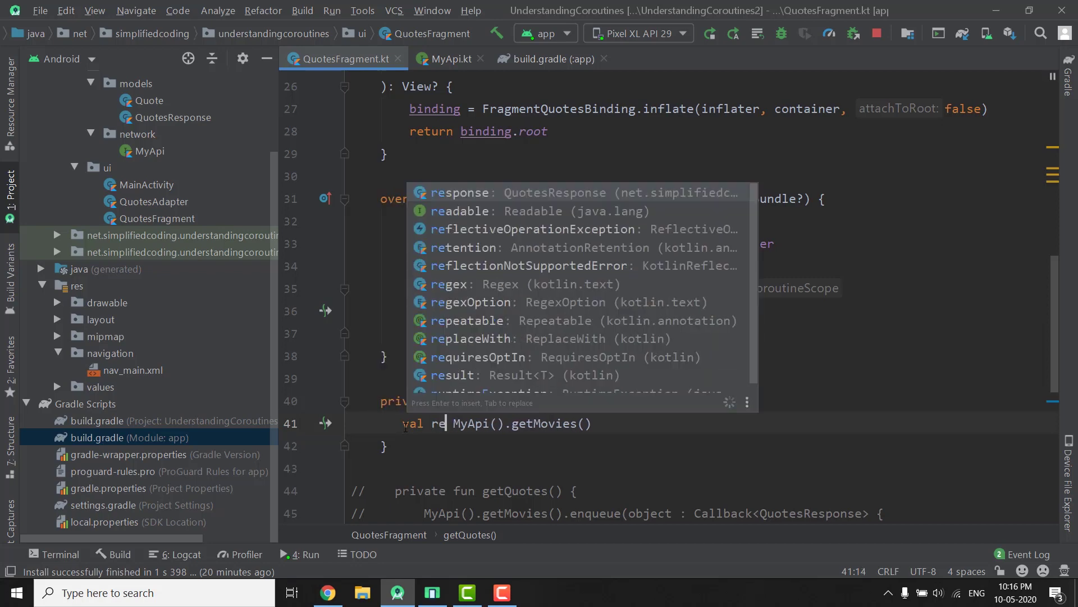
type("spon")
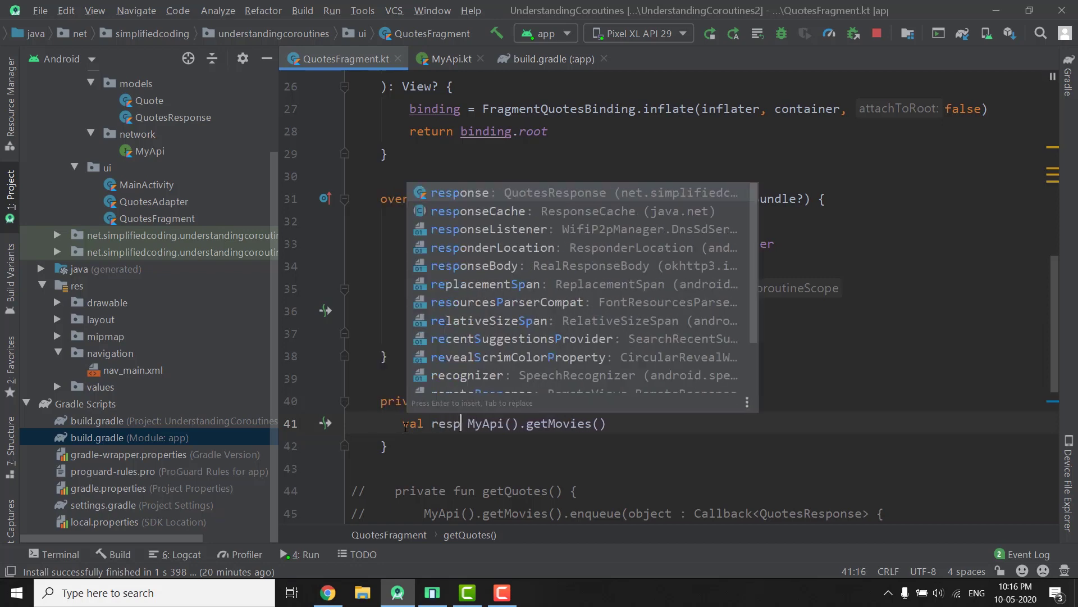
type("se =")
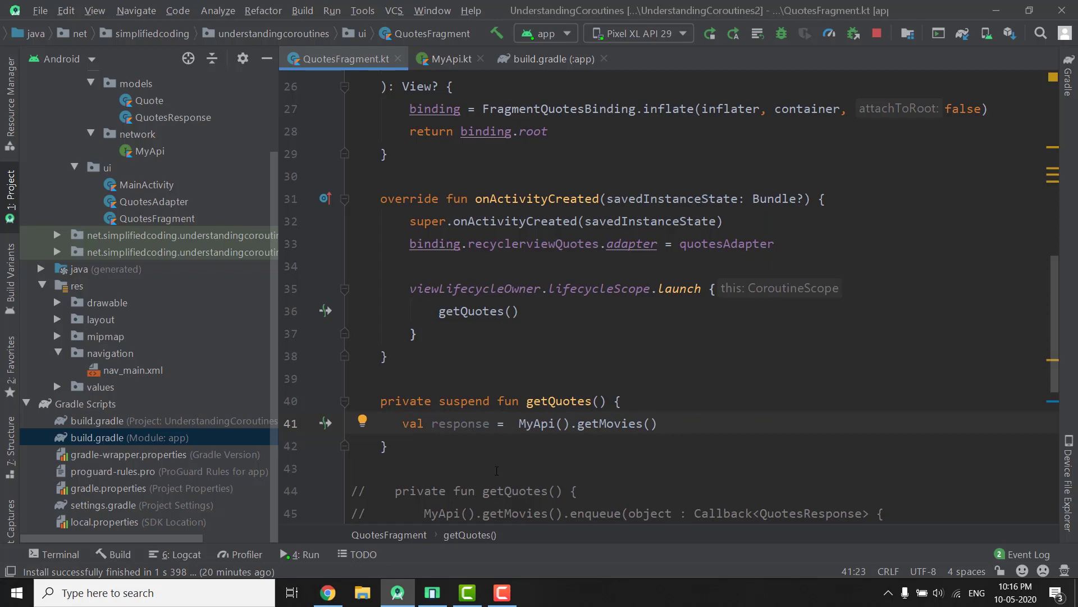
mouse_move(460, 423)
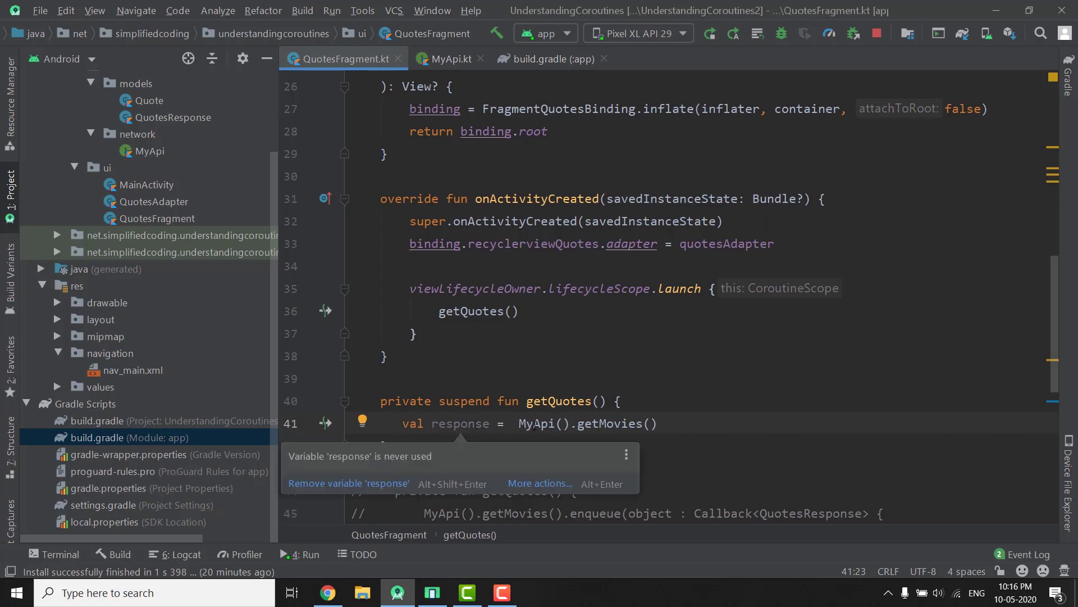
left_click(568, 344)
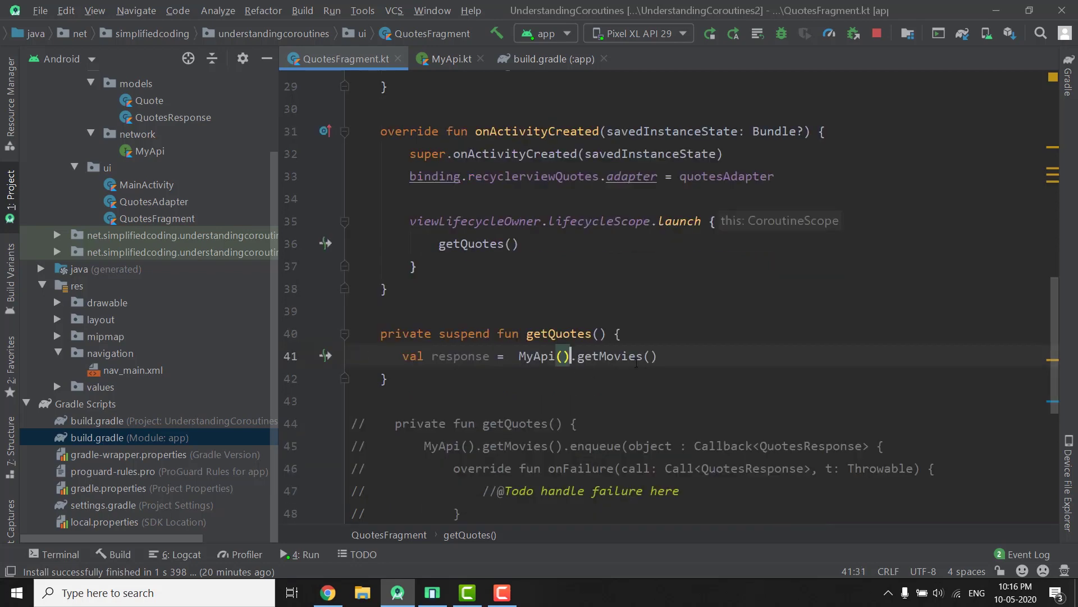
scroll(582, 354, "down", 4)
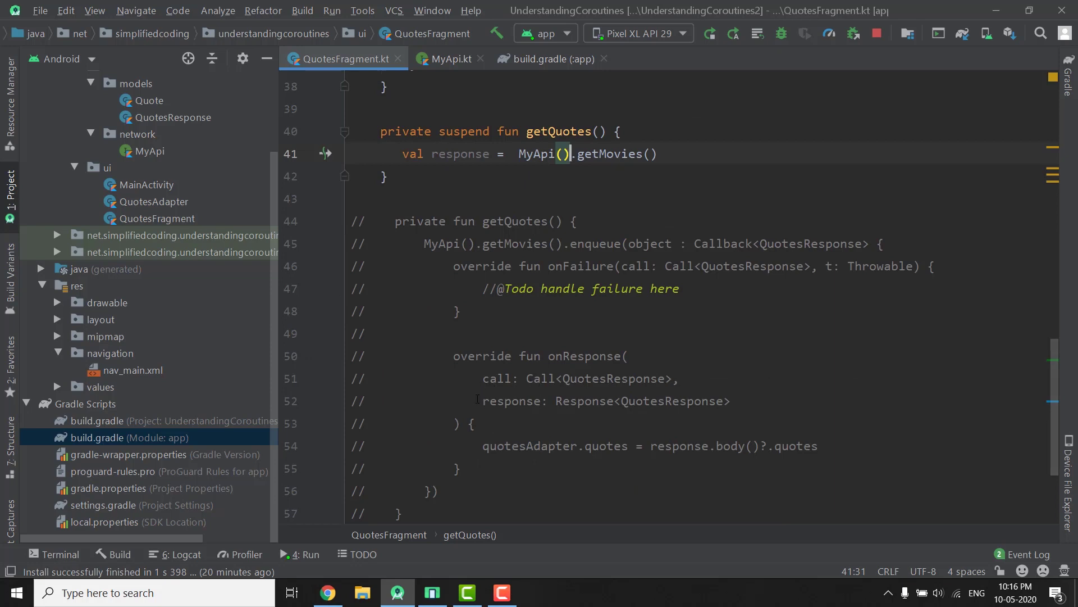
left_click_drag(482, 401, 731, 401)
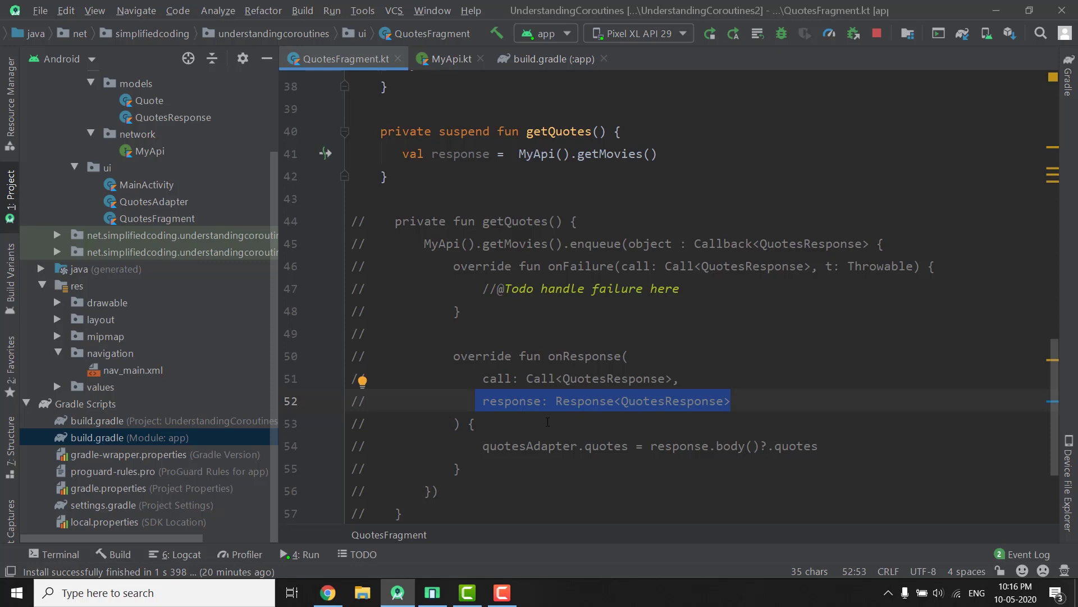
Write a trial if(response.isSuccessful) line under the response assignment, then delete it
left_click(675, 153)
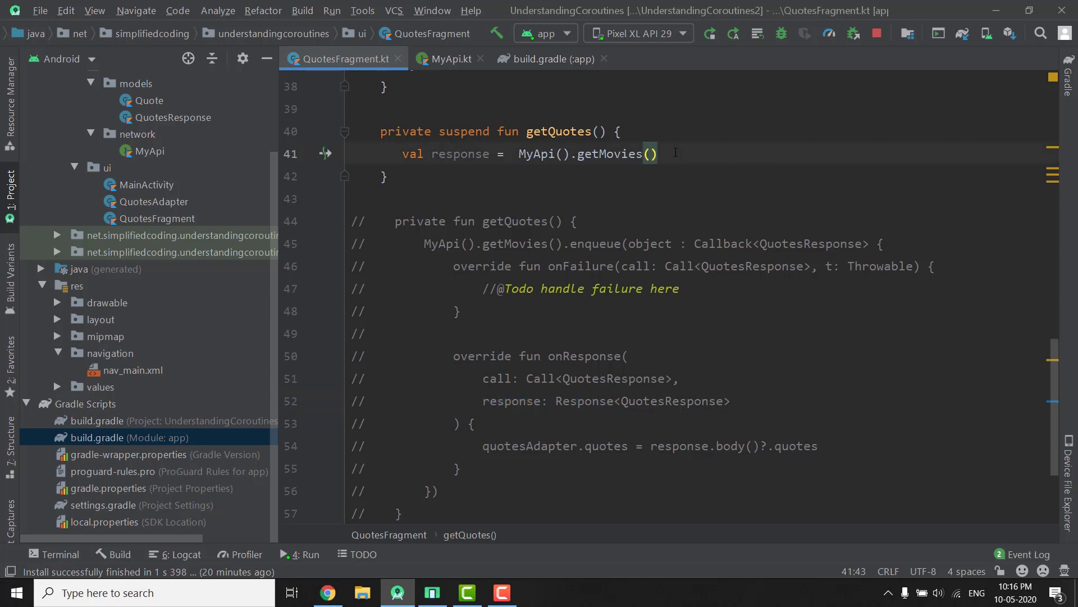
key("Return")
key("ctrl+z")
key("Return")
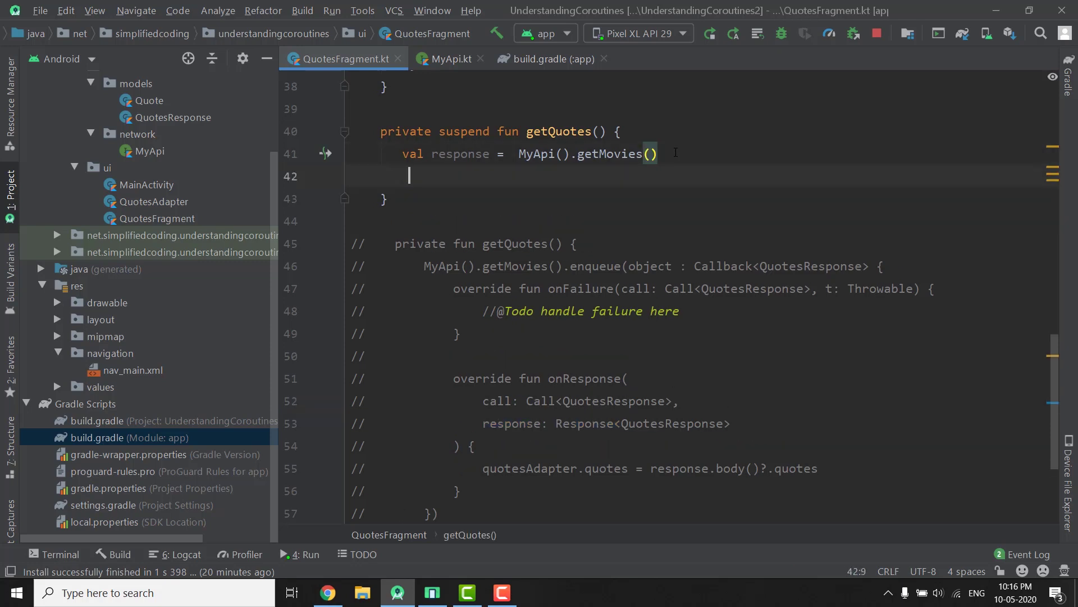
type("if(re")
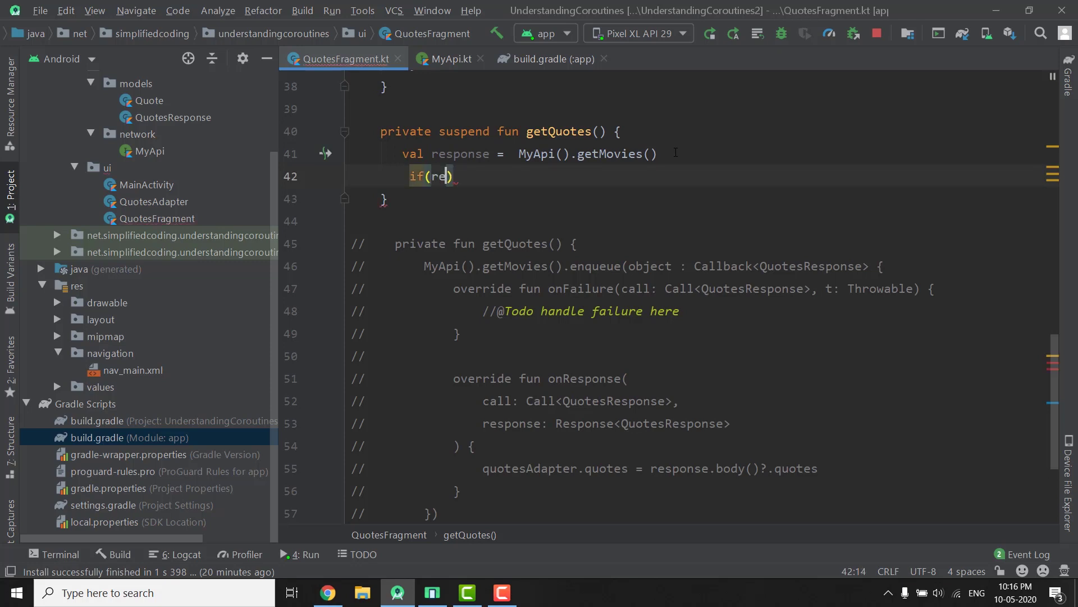
type("s")
key("Return")
type(".is")
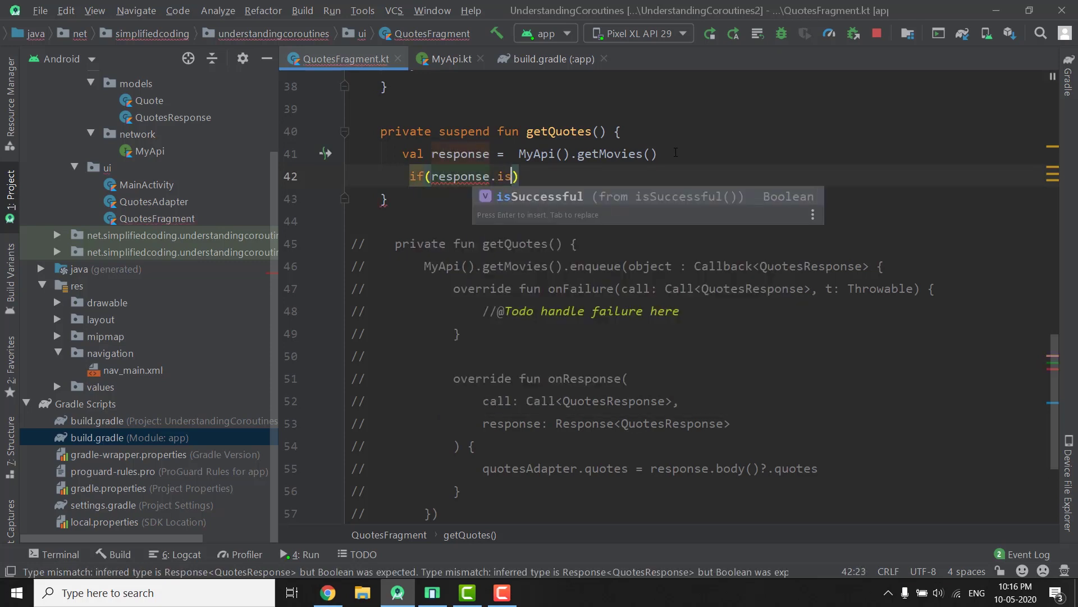
key("Return")
key("Home")
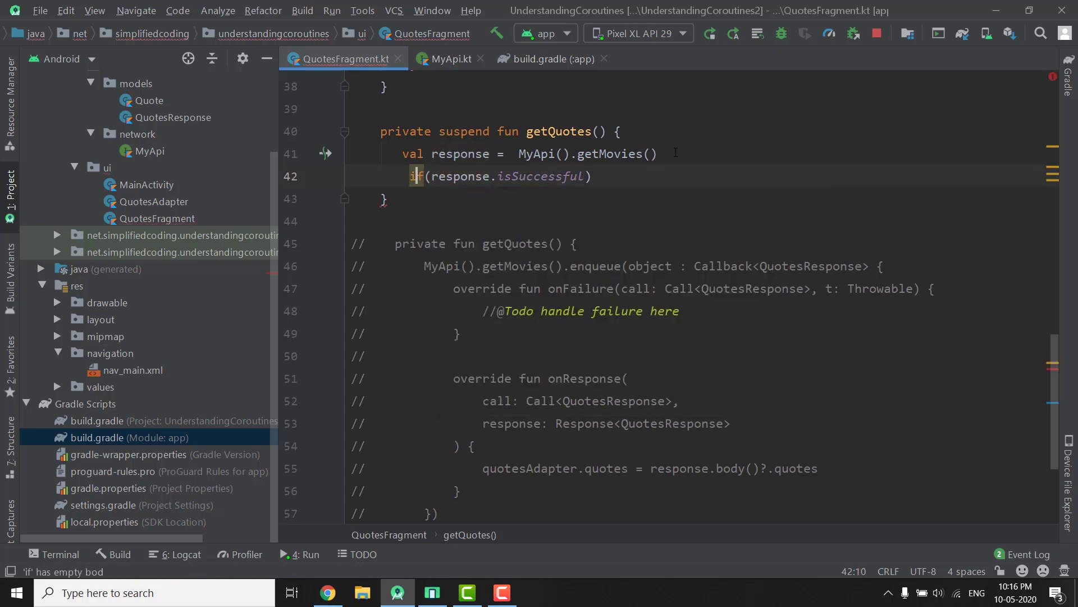
key("shift+End")
key("shift+End")
key("BackSpace")
key("BackSpace")
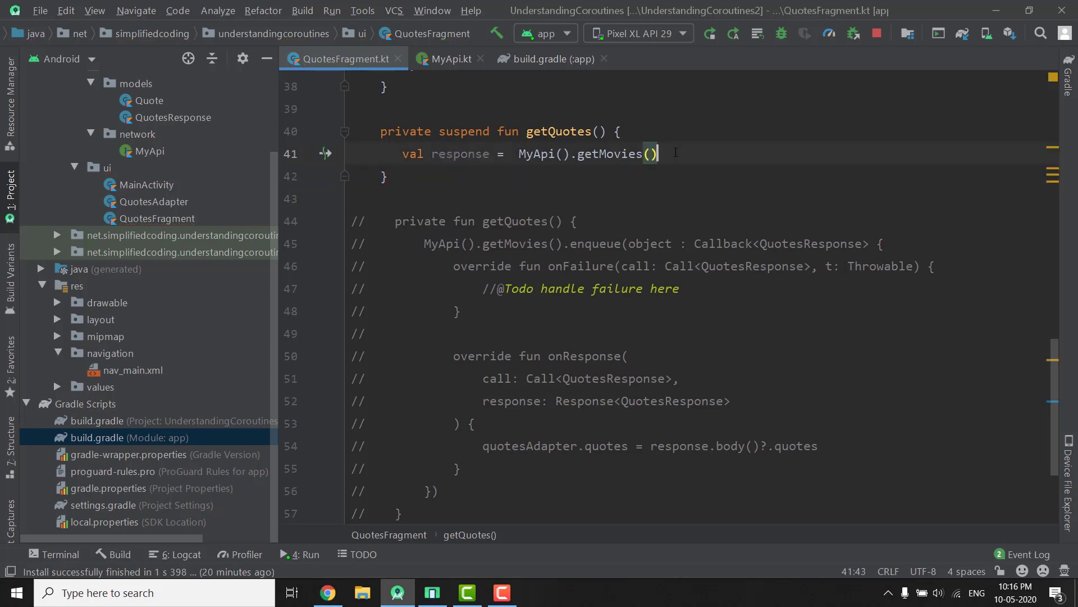
Highlight the old commented onResponse body, then leave an empty line below the response assignment
left_click_drag(473, 472, 511, 379)
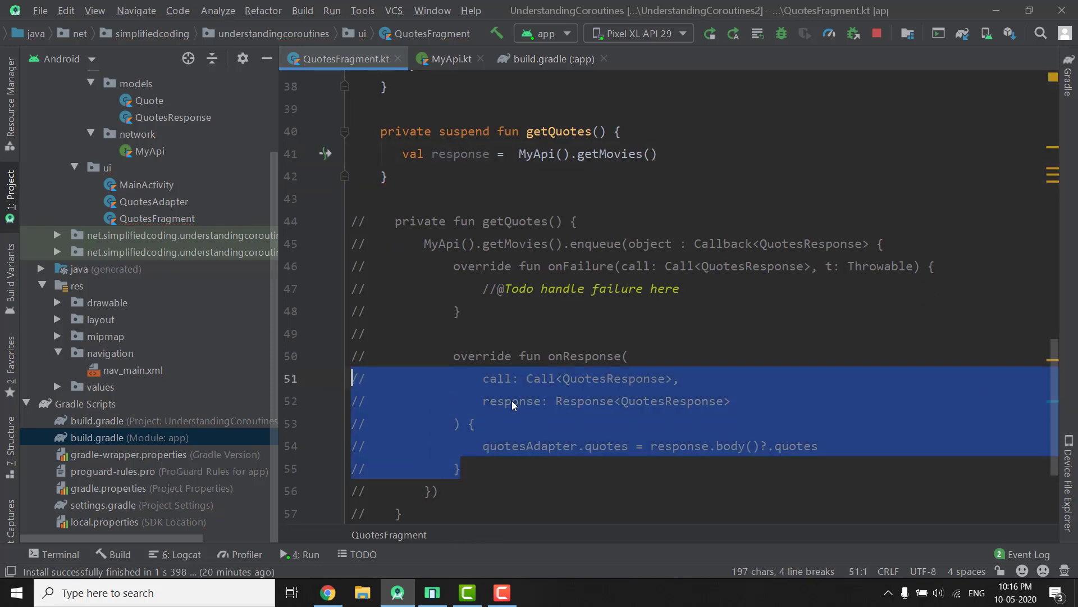
left_click(622, 426)
left_click_drag(462, 468, 372, 356)
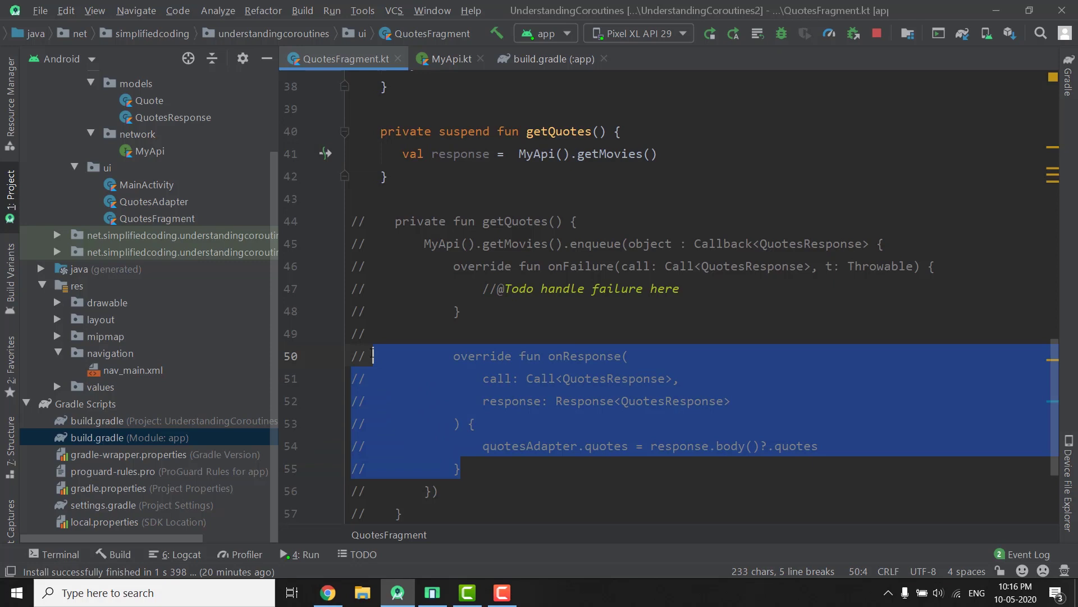
left_click(687, 154)
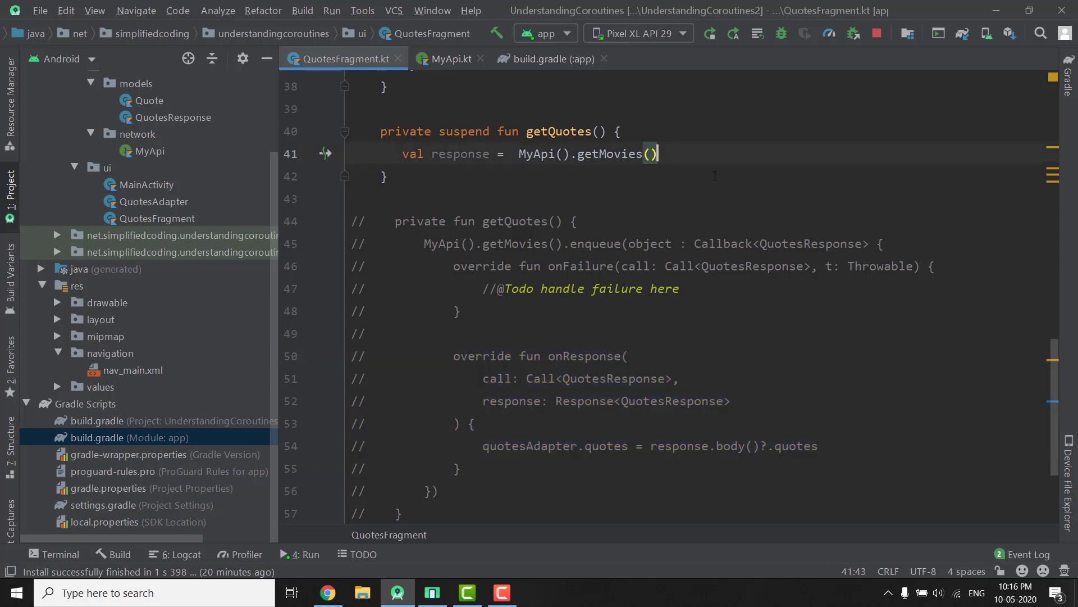
key("Return")
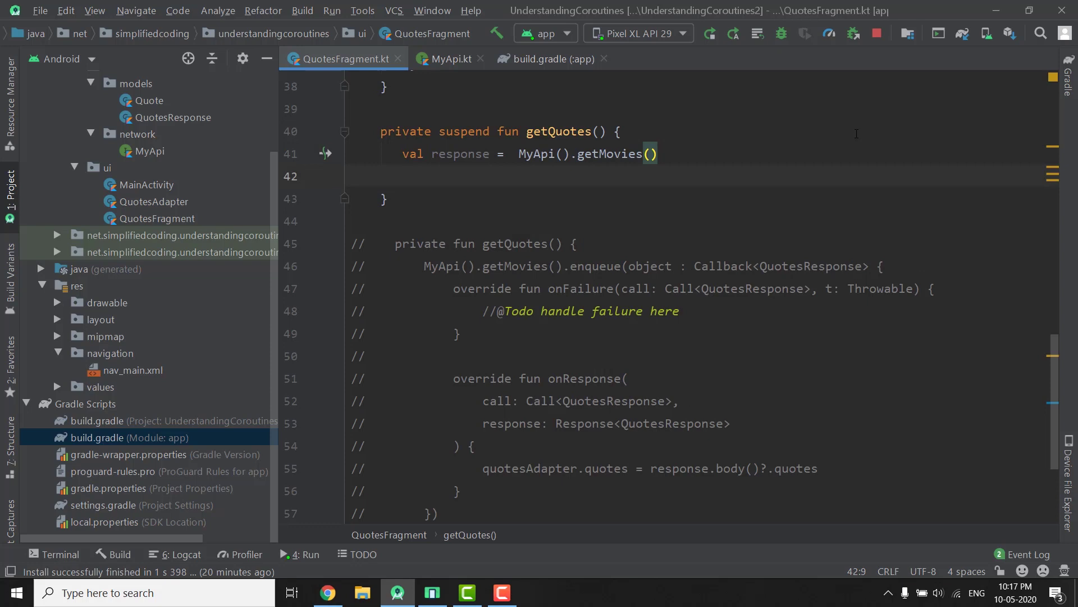
On line 42 of getQuotes, assign quotesAdapter.quotes = response.body()?.quotes
left_click_drag(483, 469, 629, 469)
key("ctrl+c")
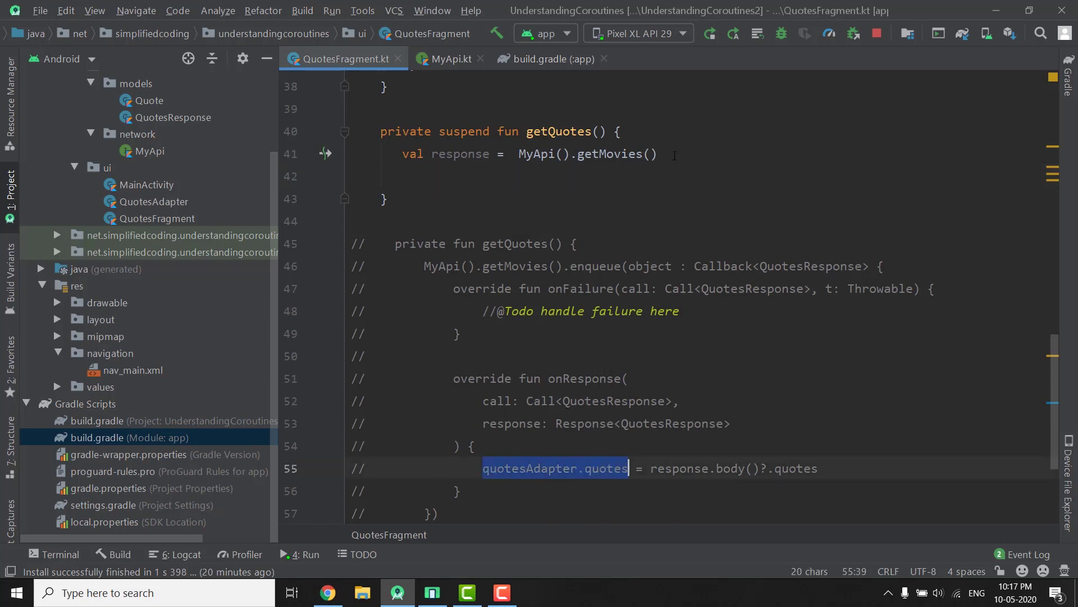
left_click(457, 176)
key("ctrl+v")
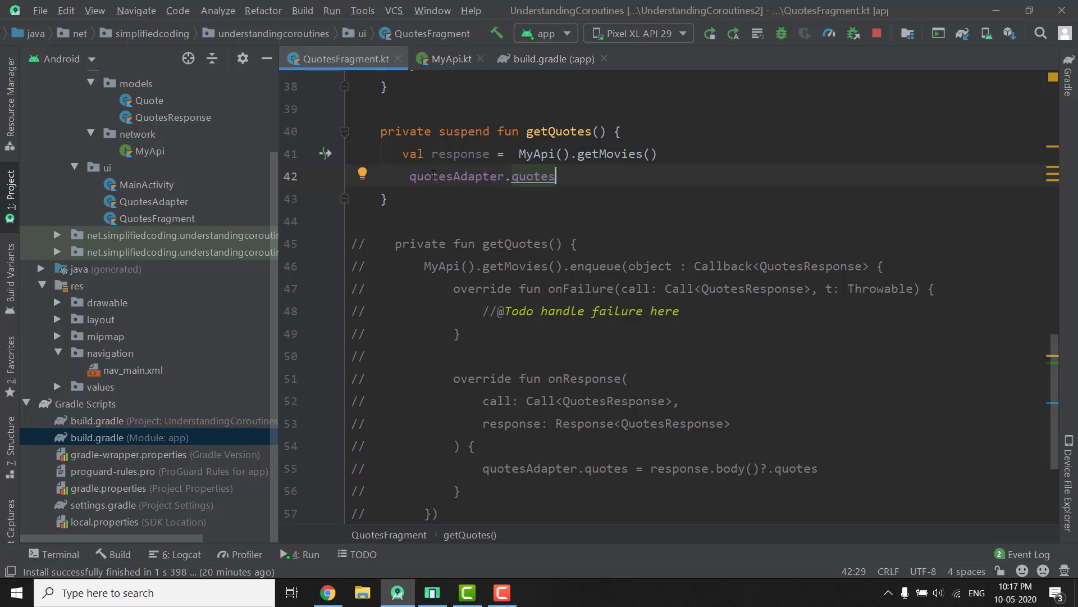
type(" = re")
key("Return")
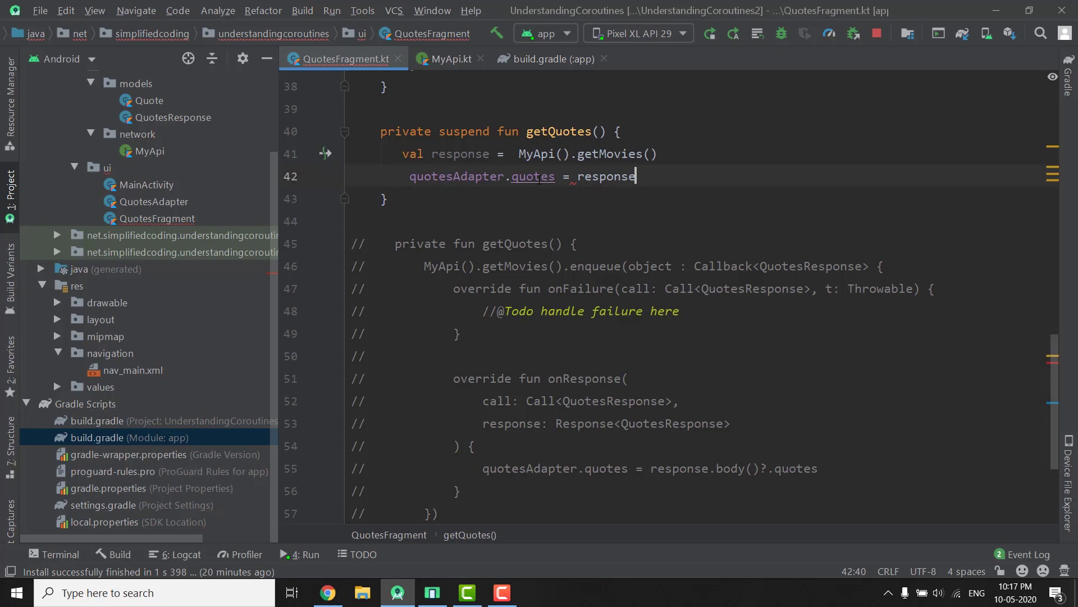
type(".")
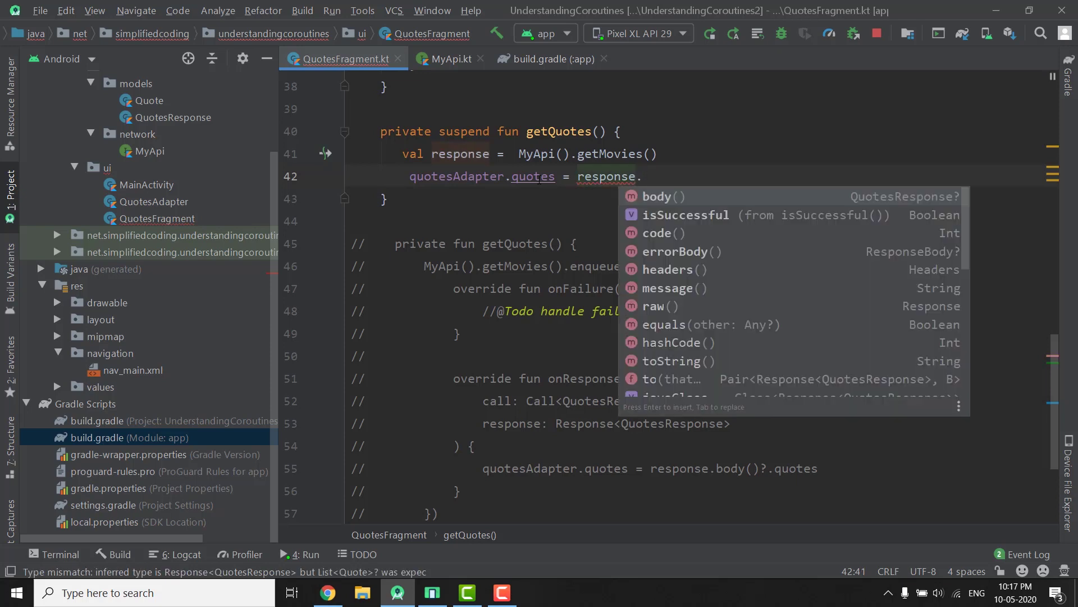
key("Return")
type("?.")
key("Return")
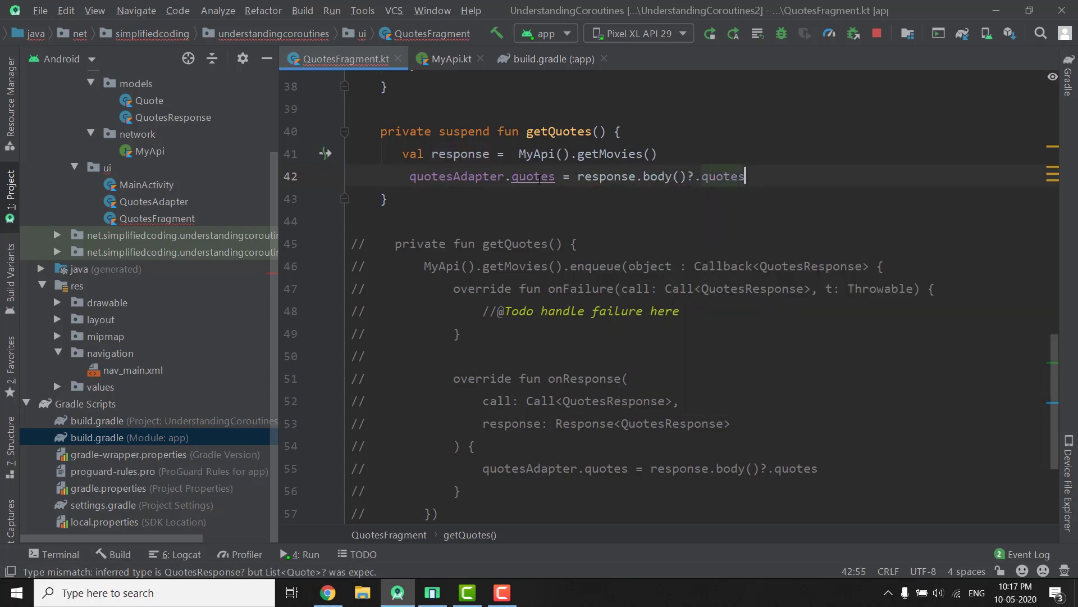
Reformat the file and review the new adapter assignment line
key("ctrl+a")
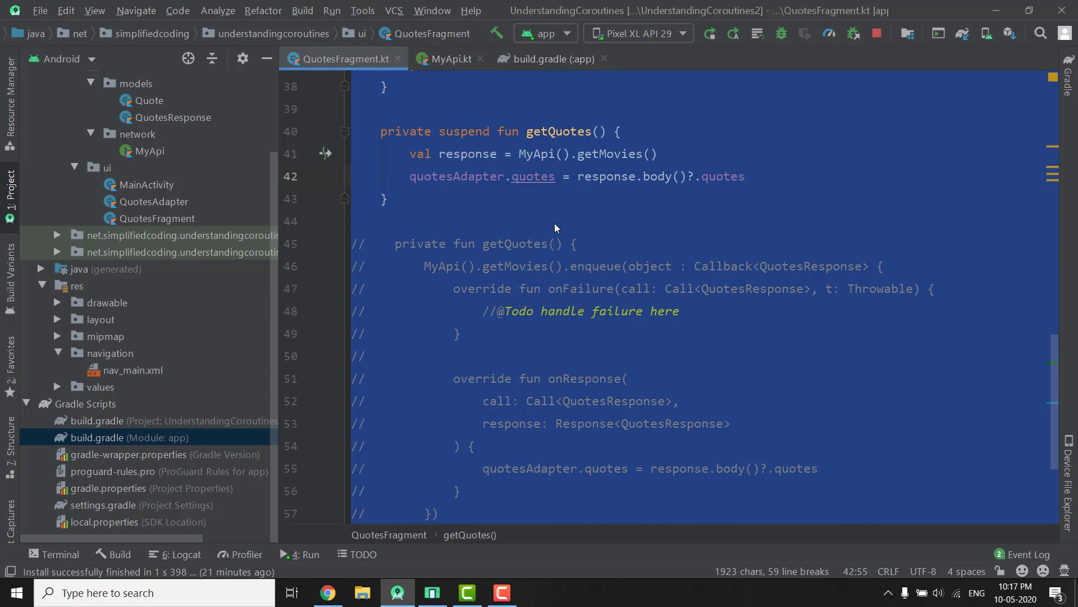
left_click(555, 223)
mouse_move(746, 176)
left_mouse_down()
mouse_move(499, 175)
mouse_move(362, 153)
left_mouse_up()
left_click(493, 221)
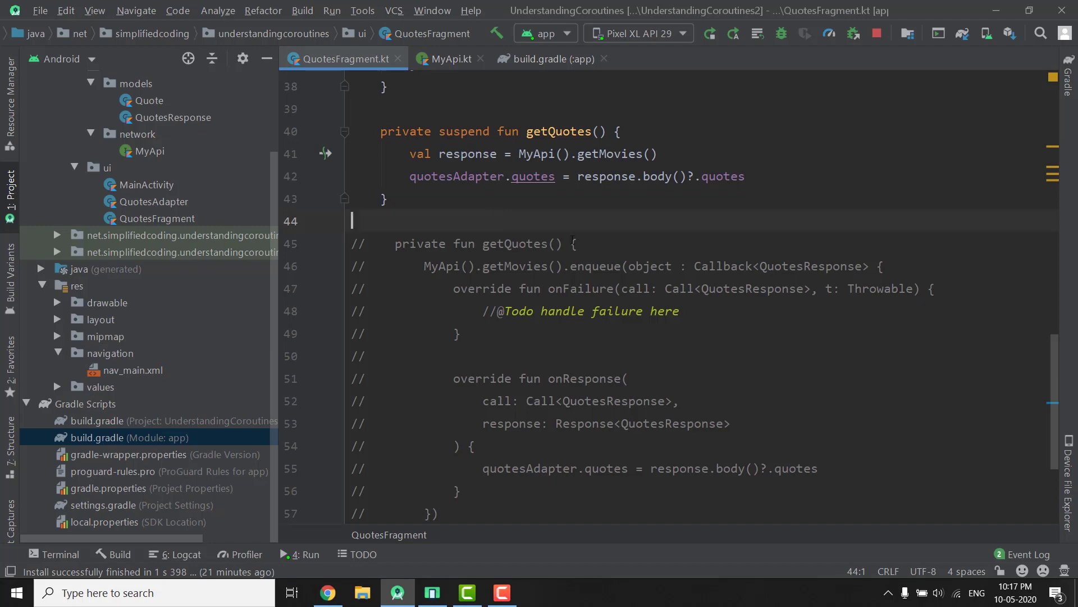
scroll(715, 278, "down", 2)
scroll(714, 278, "up", 5)
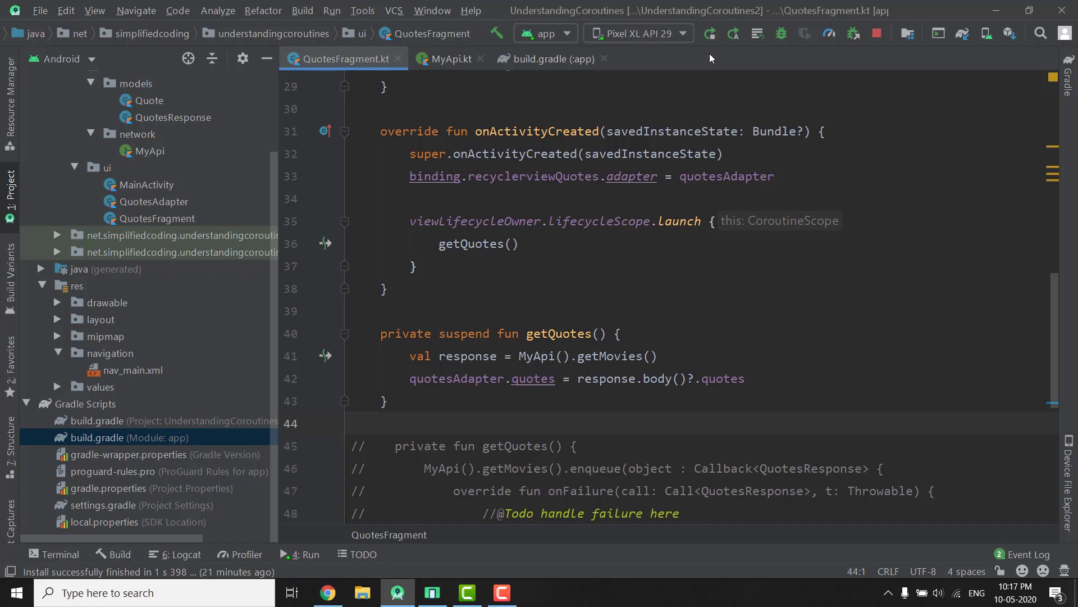
Apply Changes to the running app, check the four-quote list, then review getQuotes
left_click(710, 34)
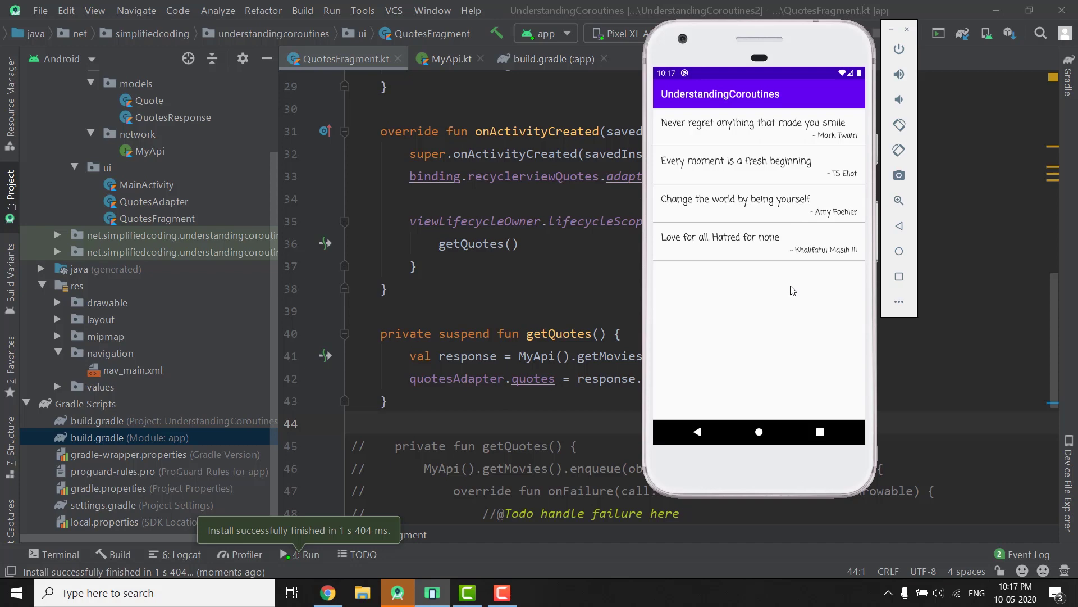
key("alt+Tab")
scroll(589, 295, "down", 2)
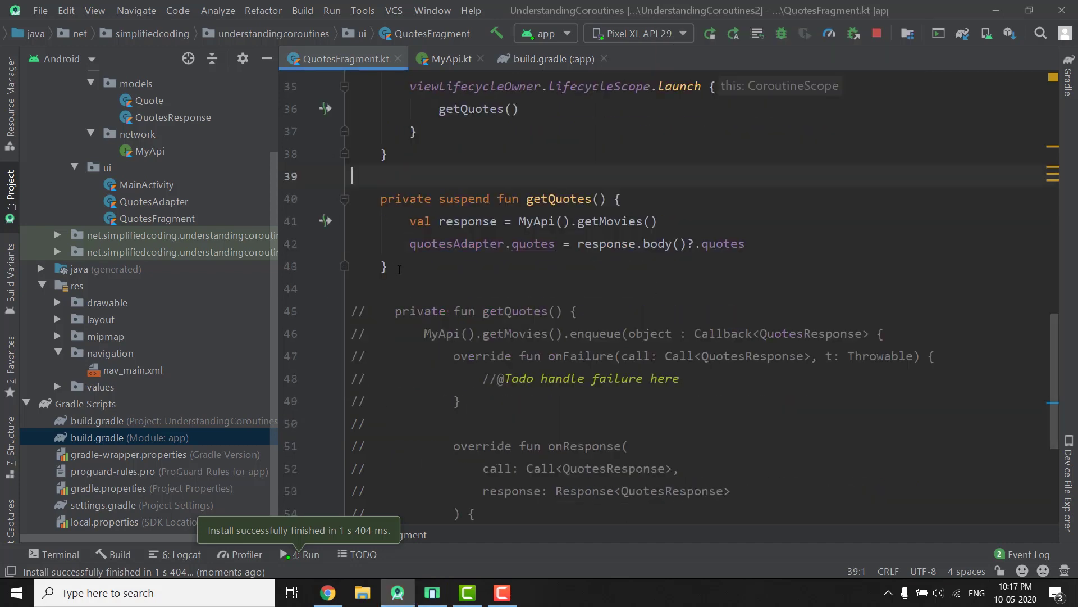
left_click_drag(398, 268, 285, 206)
left_click(387, 267)
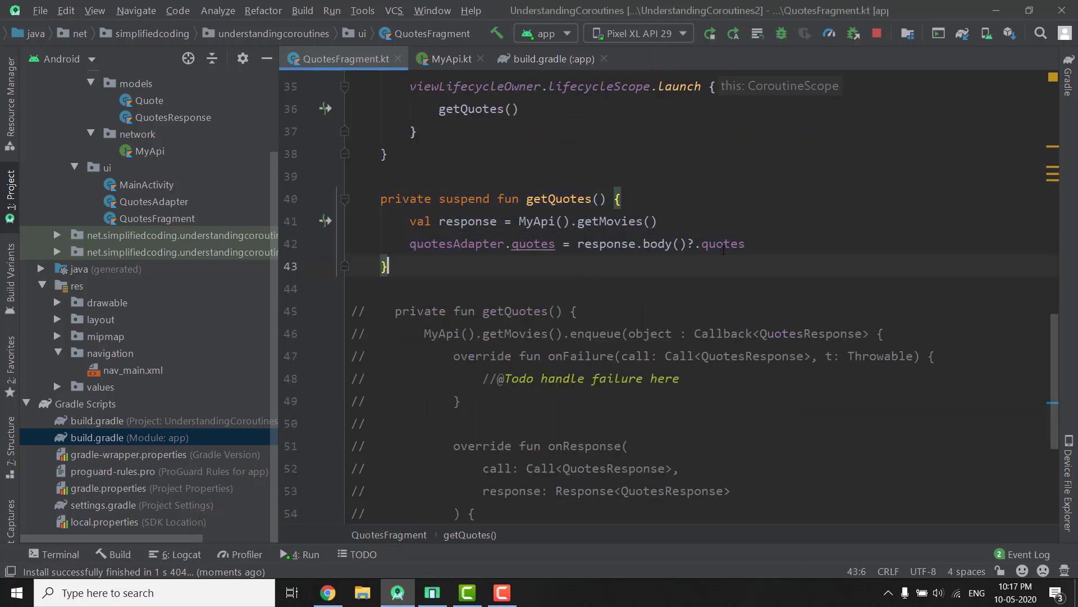
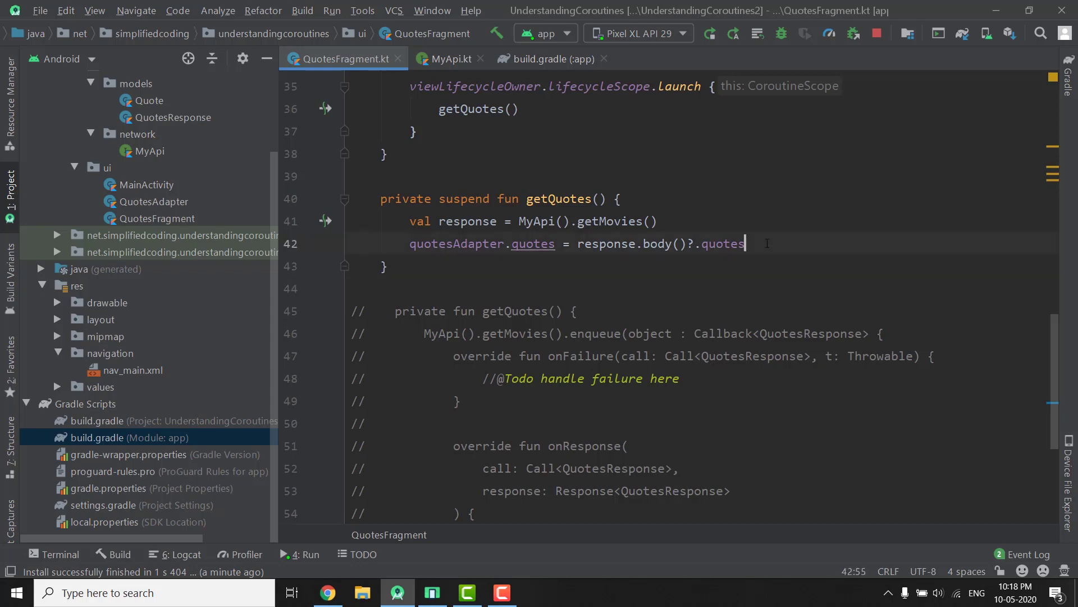
left_click_drag(745, 244, 352, 221)
scroll(560, 270, "down", 2)
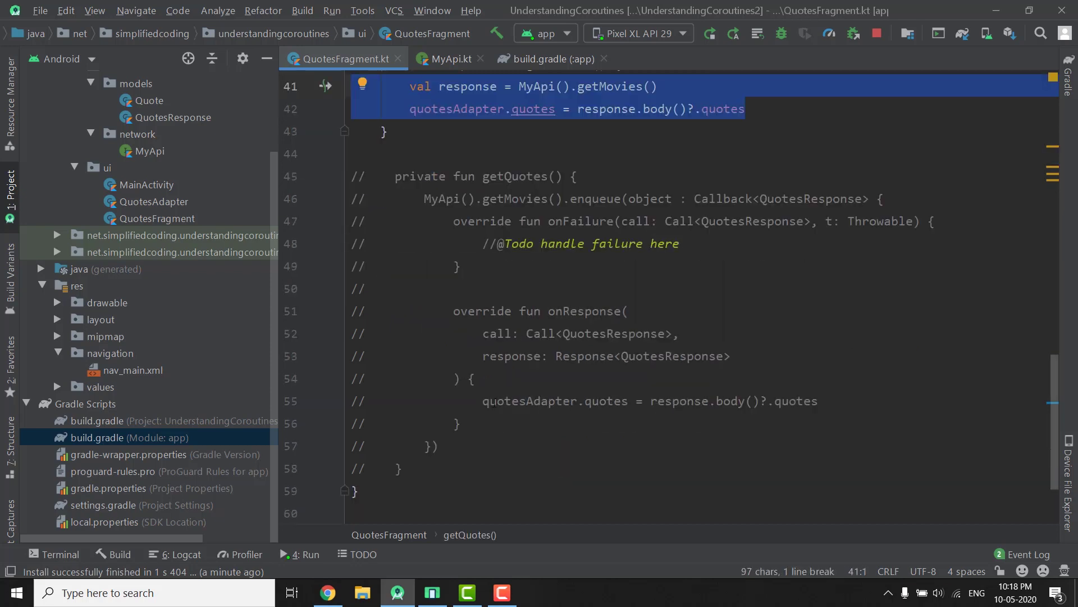
left_click_drag(403, 469, 352, 177)
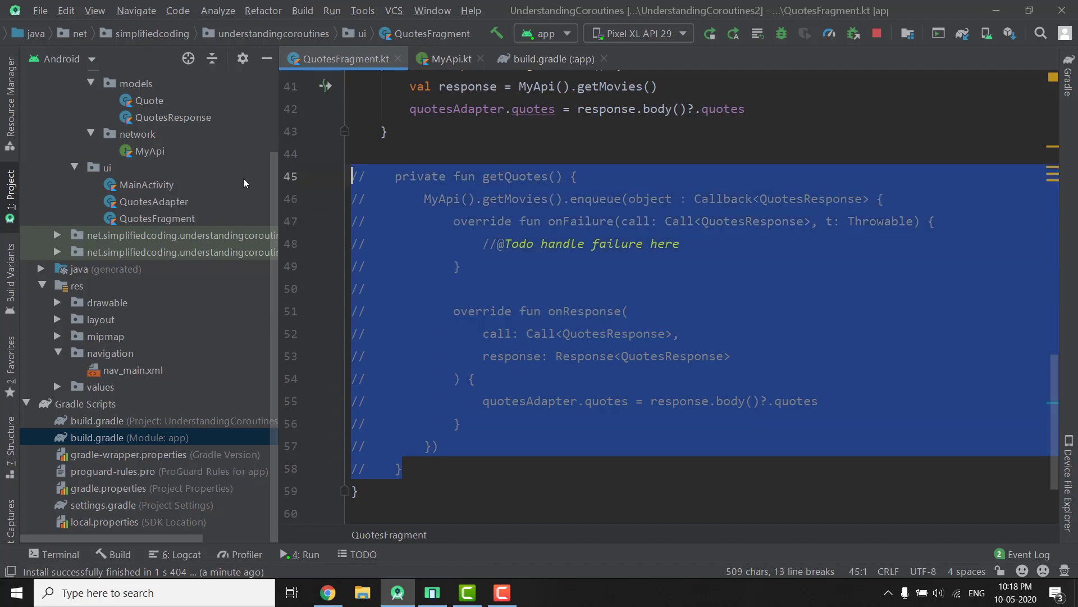
left_click(505, 243)
scroll(505, 243, "up", 2)
scroll(505, 242, "up", 2)
scroll(504, 243, "up", 2)
scroll(505, 242, "up", 2)
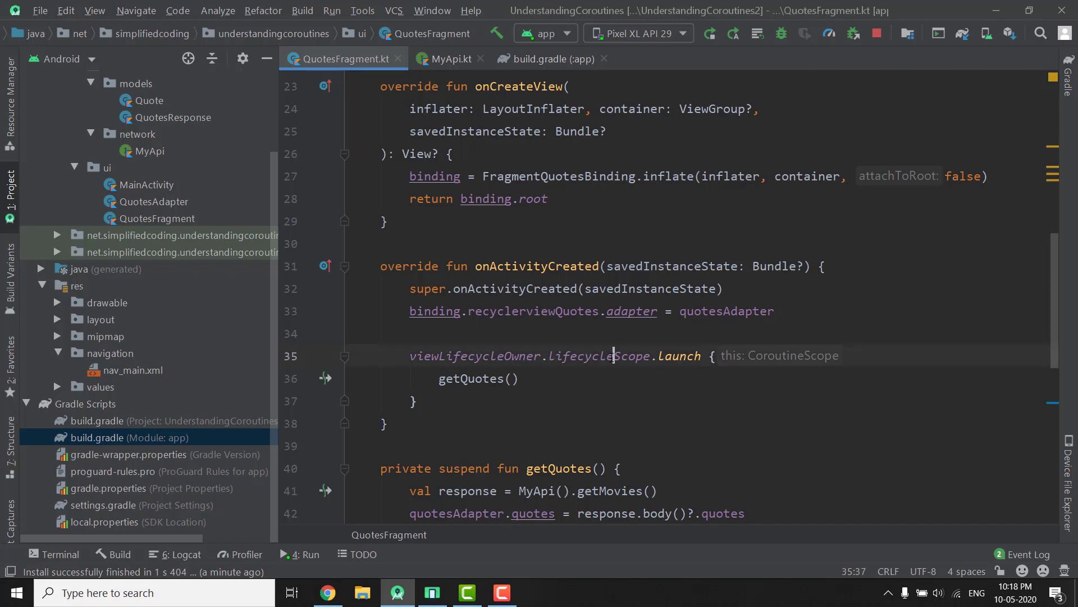
double_click(610, 358)
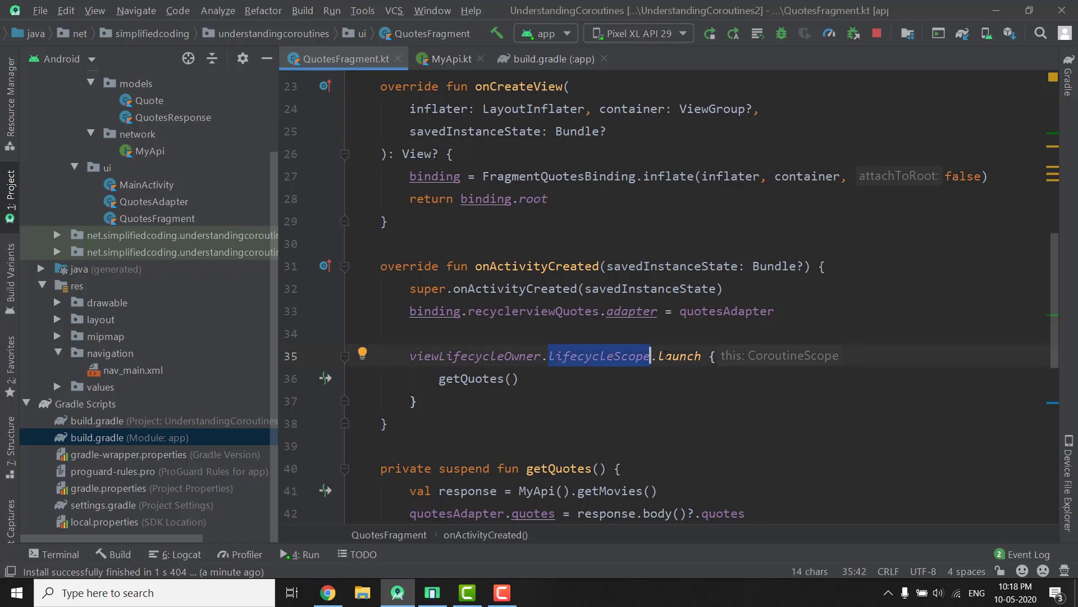